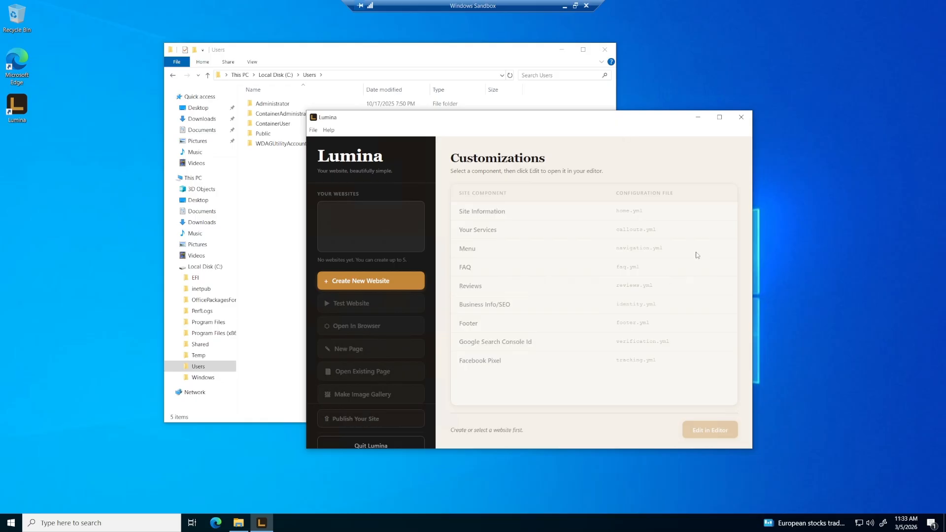
# Step: Create a new website with the domain name greatheadshotsbypaolo.com
pyautogui.moveTo(577, 119); pyautogui.dragTo(563, 117)
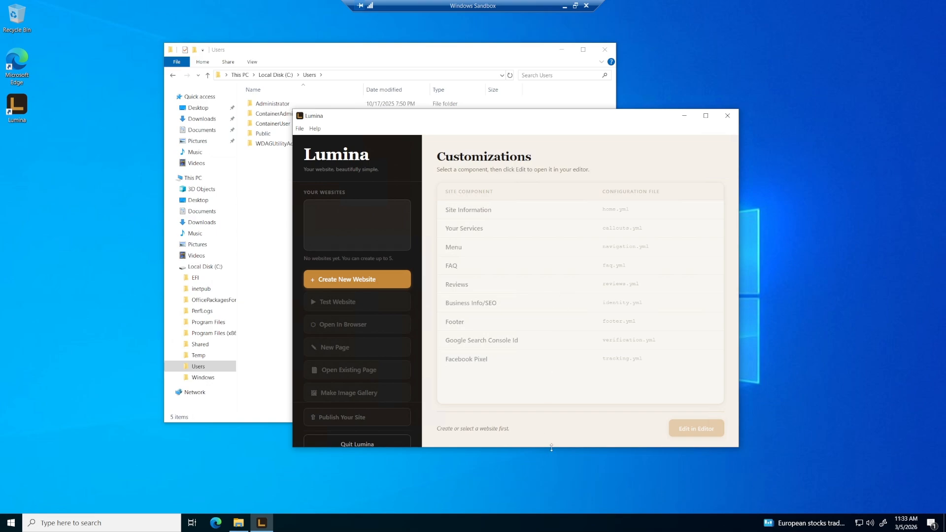
pyautogui.moveTo(550, 448); pyautogui.dragTo(555, 467)
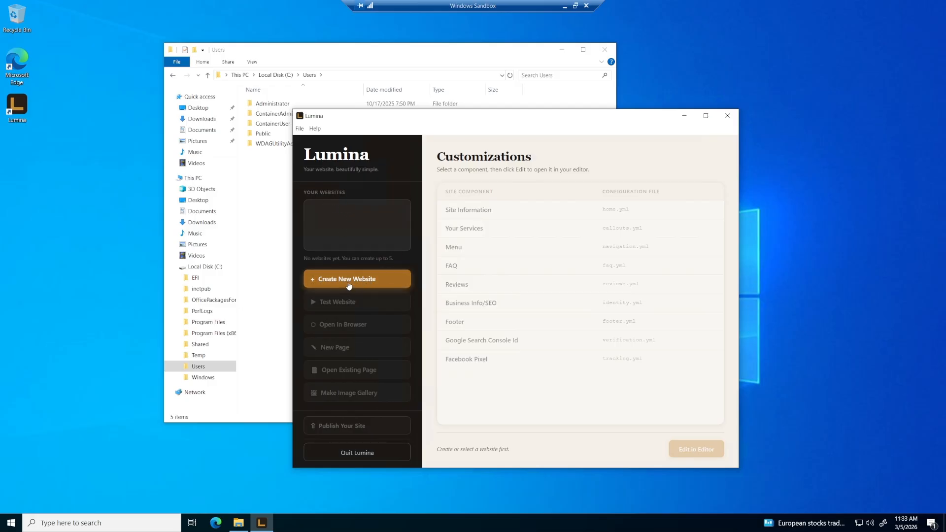
pyautogui.click(370, 287)
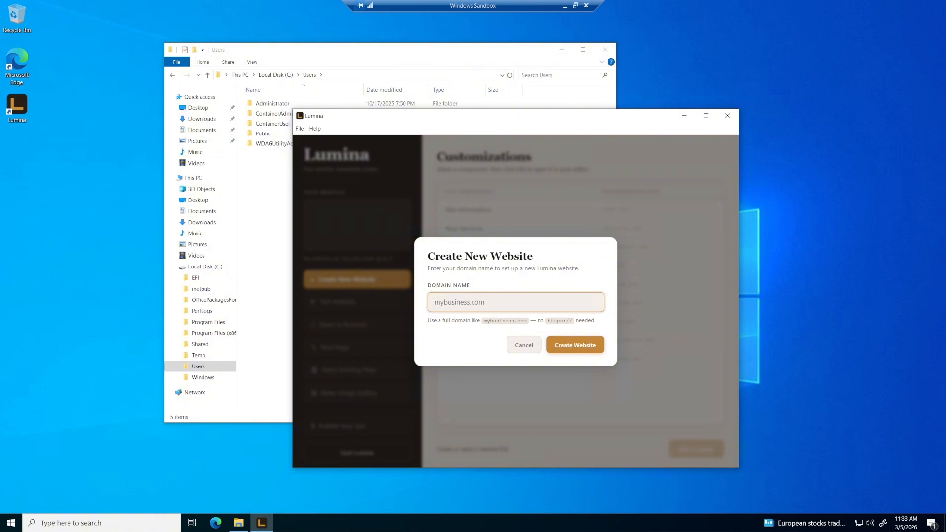
pyautogui.write('great')
pyautogui.write('headshots')
pyautogui.write('bypaolo.co')
pyautogui.write(',')
pyautogui.write('m')
pyautogui.click(591, 345)
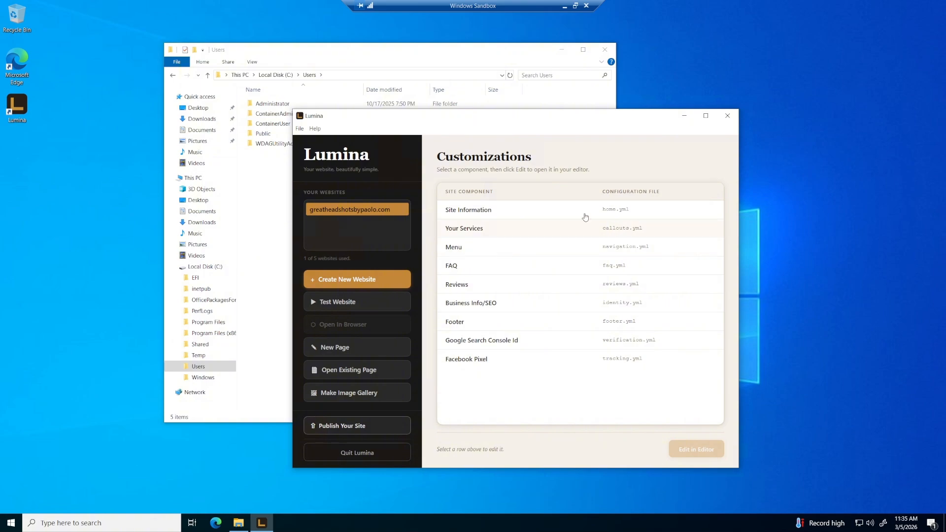
# Step: Select the Site Information component and bring the File Explorer window showing the Users folder to the front
pyautogui.click(535, 209)
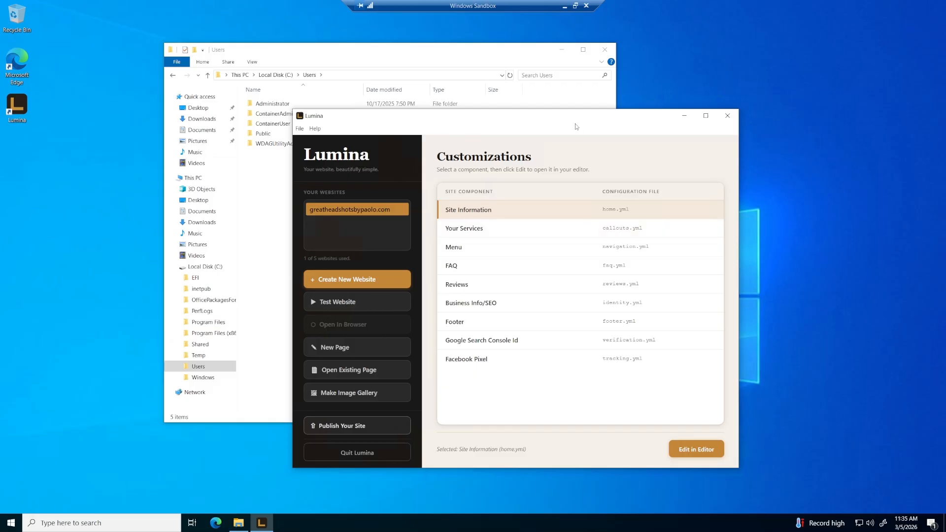
pyautogui.moveTo(548, 117)
pyautogui.mouseDown()
pyautogui.moveTo(591, 125)
pyautogui.moveTo(547, 109)
pyautogui.moveTo(538, 125)
pyautogui.mouseUp()
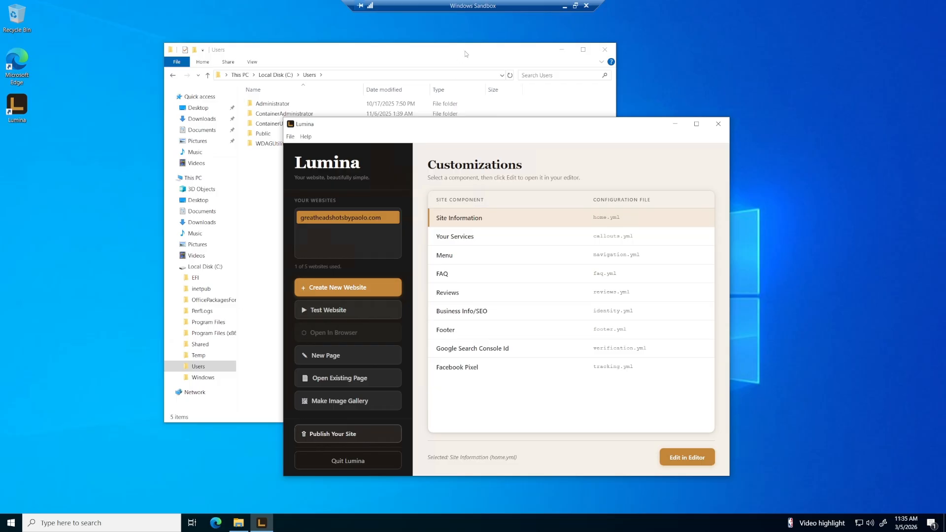
pyautogui.moveTo(470, 50); pyautogui.dragTo(433, 40)
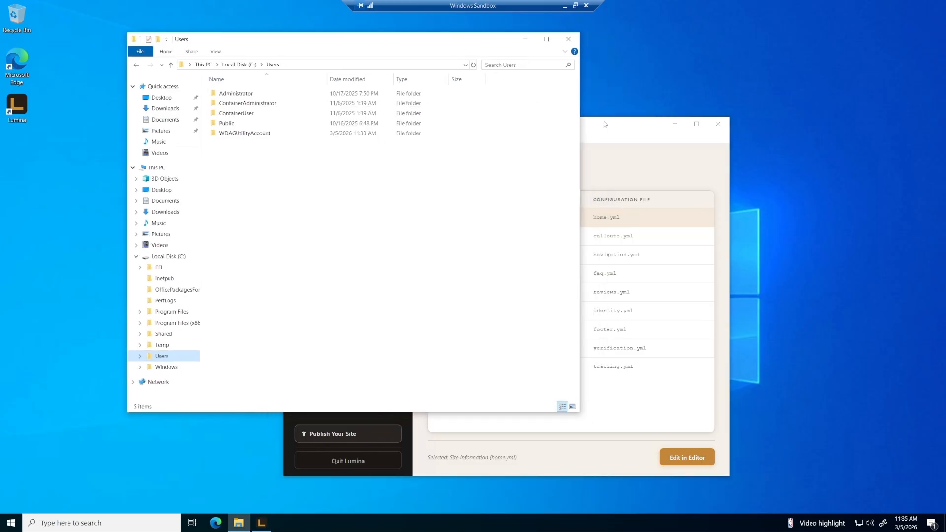
pyautogui.click(605, 124)
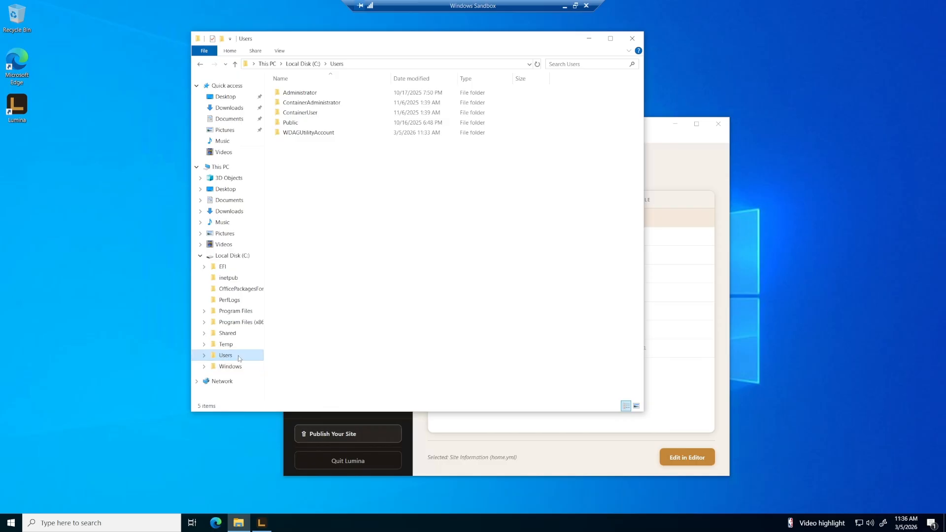
# Step: Browse from Users through WDAGUtilityAccount and lumina-sites to the _data folder of greatheadshotsbypaolo.com, and move that window aside
pyautogui.click(204, 355)
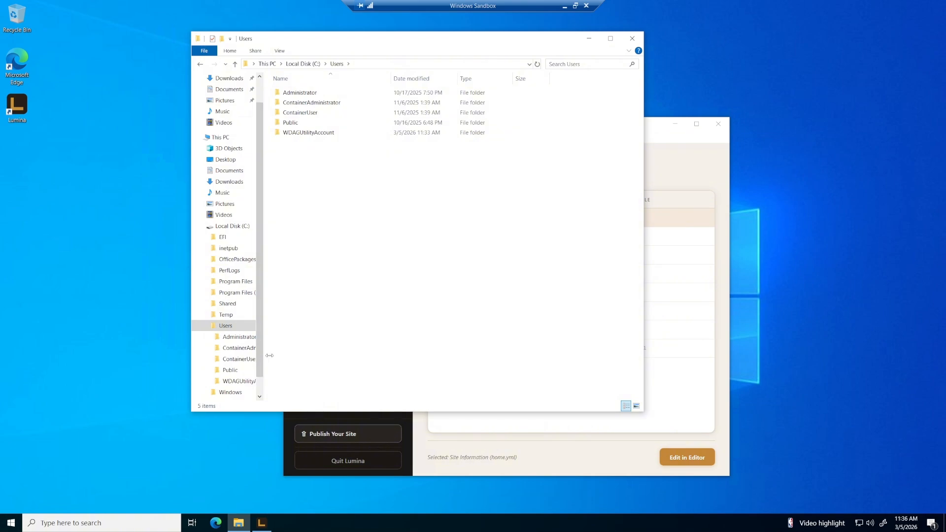
pyautogui.moveTo(264, 360); pyautogui.dragTo(322, 354)
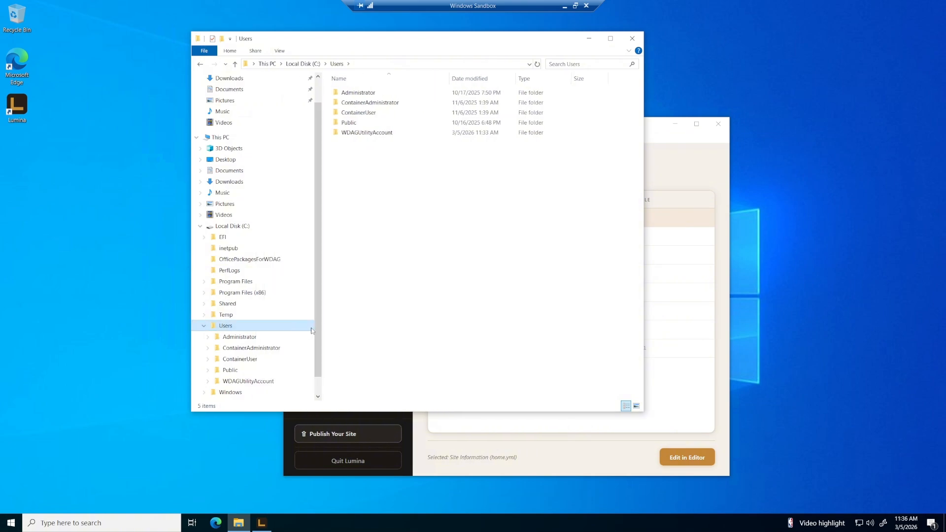
pyautogui.scroll(-1, 317, 266)
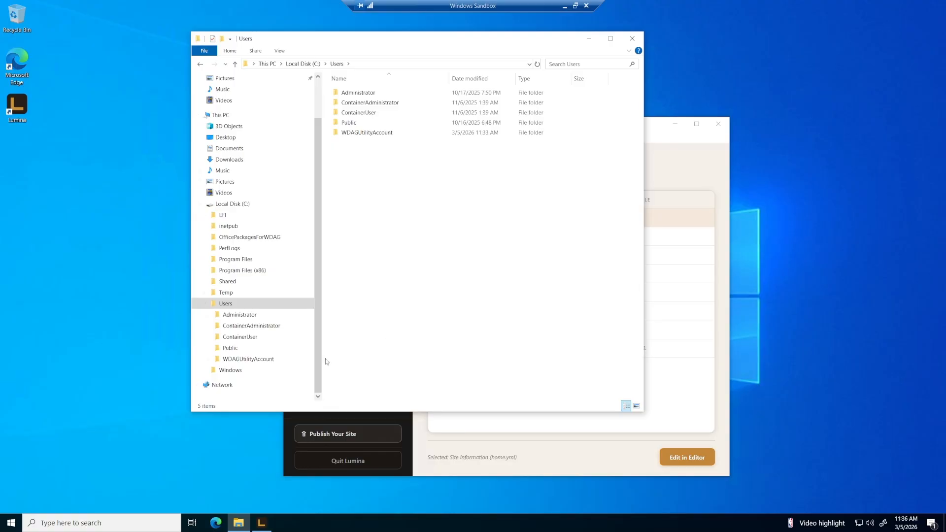
pyautogui.click(266, 359)
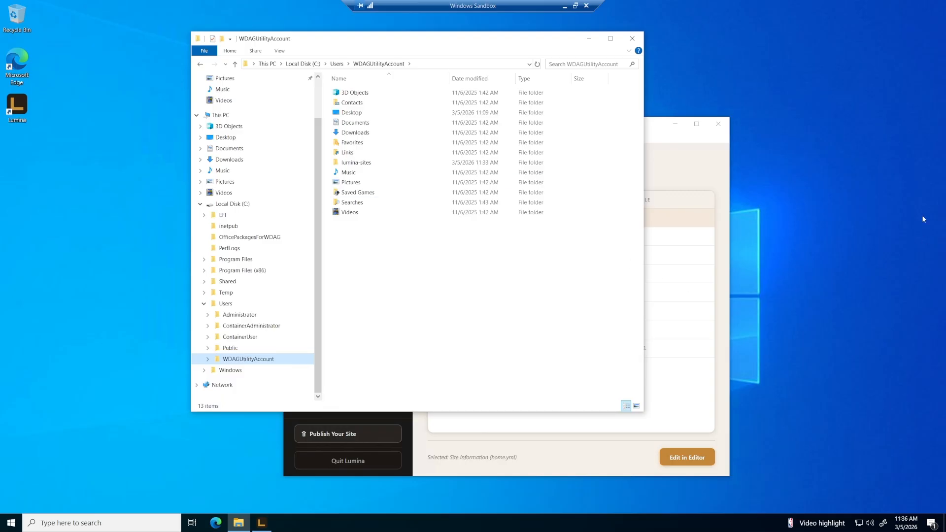
pyautogui.click(480, 311)
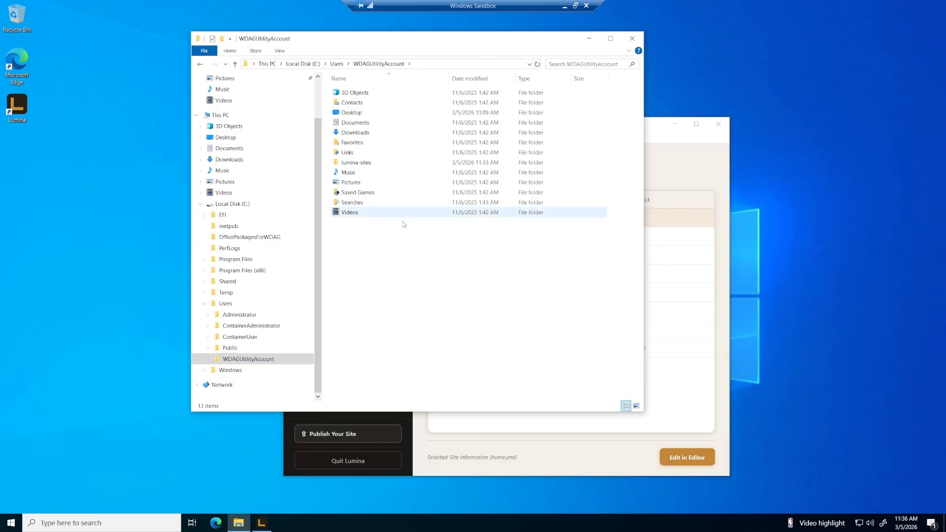
pyautogui.doubleClick(356, 163)
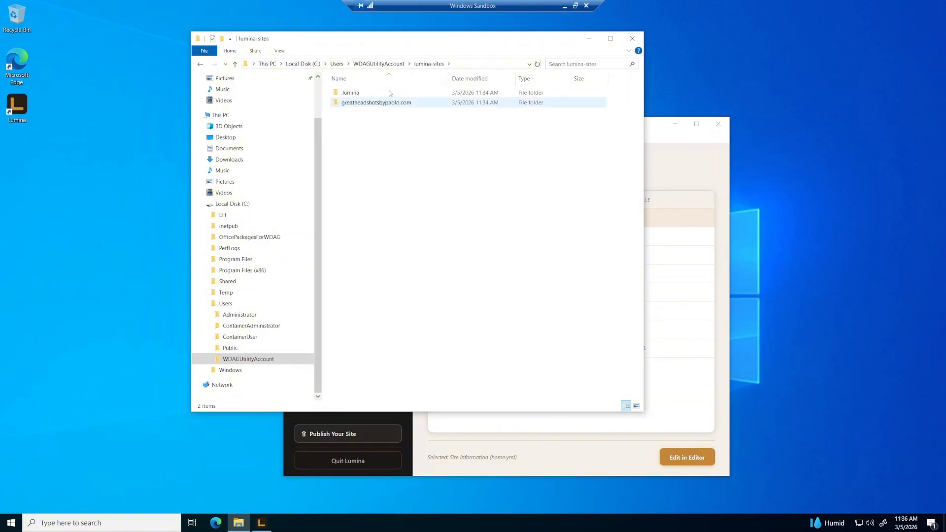
pyautogui.doubleClick(358, 104)
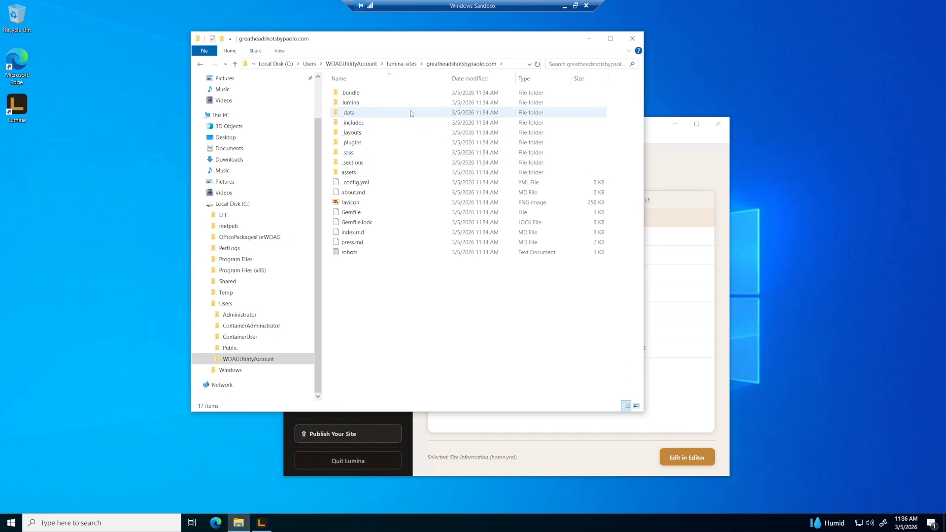
pyautogui.doubleClick(344, 113)
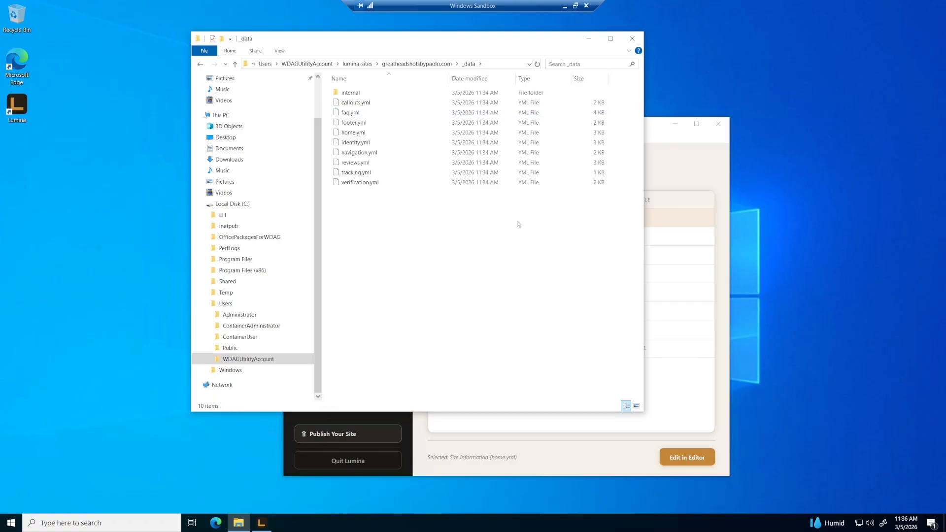
pyautogui.moveTo(500, 40); pyautogui.dragTo(421, 54)
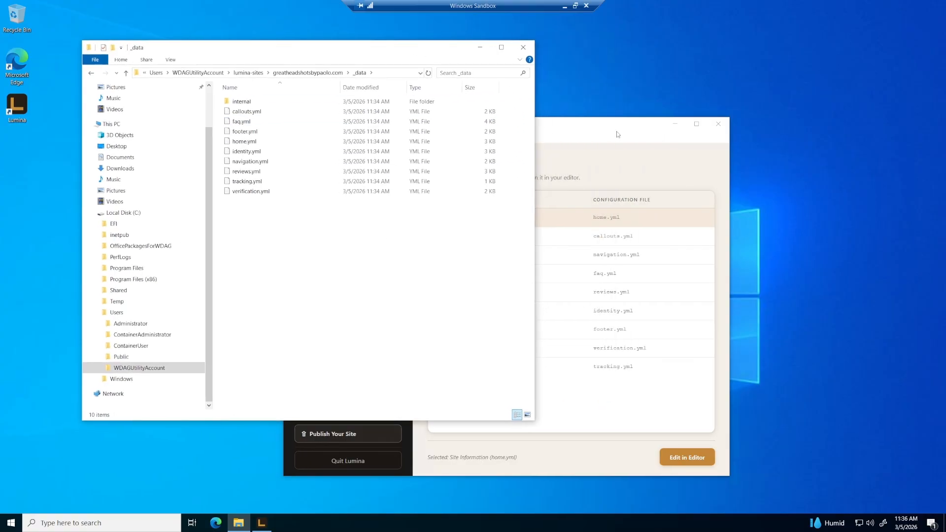
# Step: Switch back to Lumina, open the Site Information file home.yml for editing and enlarge the editor window
pyautogui.moveTo(610, 127); pyautogui.dragTo(670, 127)
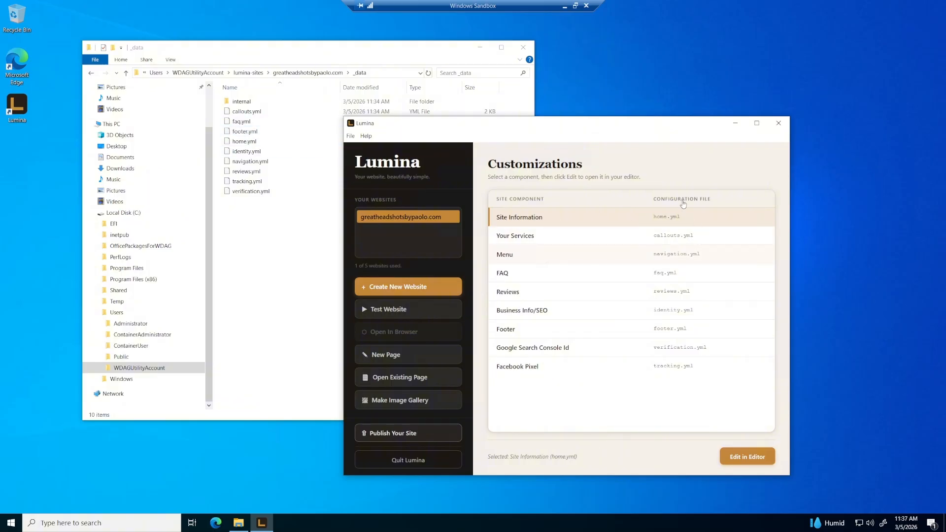
pyautogui.moveTo(638, 127); pyautogui.dragTo(574, 118)
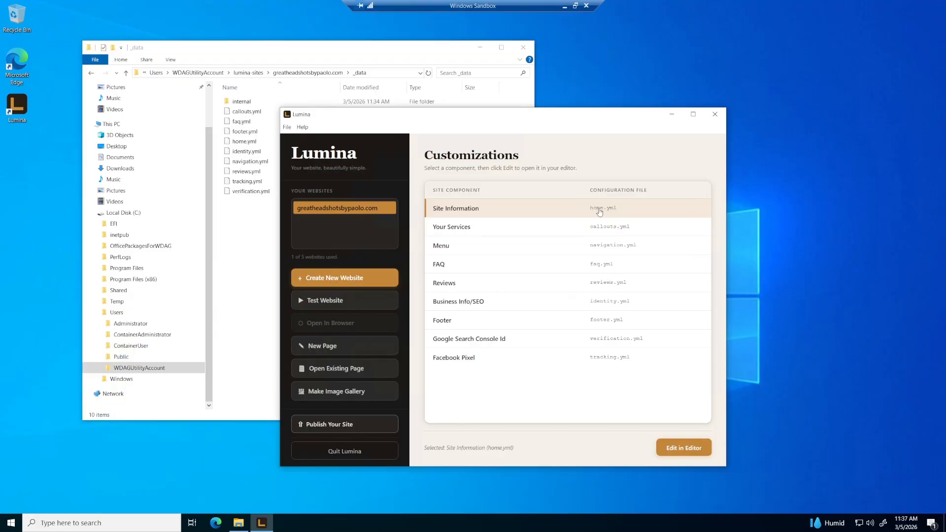
pyautogui.click(687, 449)
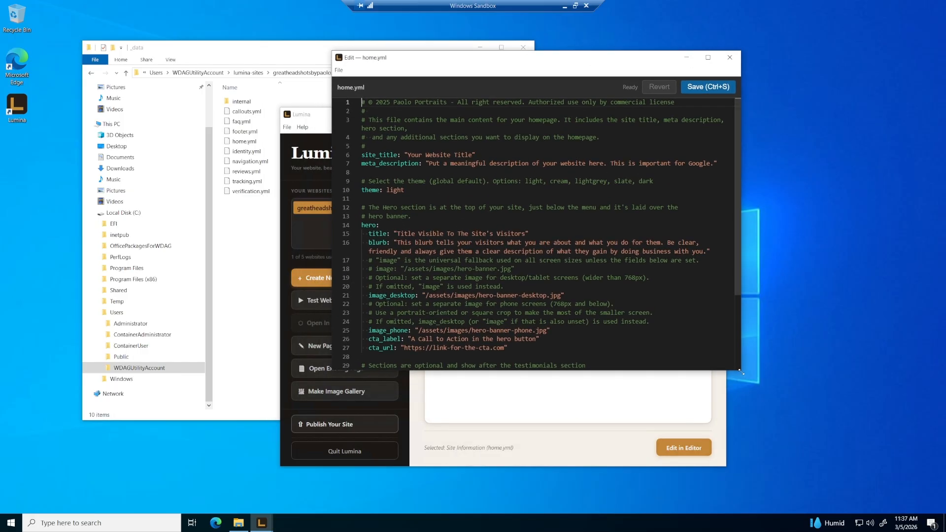
pyautogui.moveTo(740, 373); pyautogui.dragTo(837, 498)
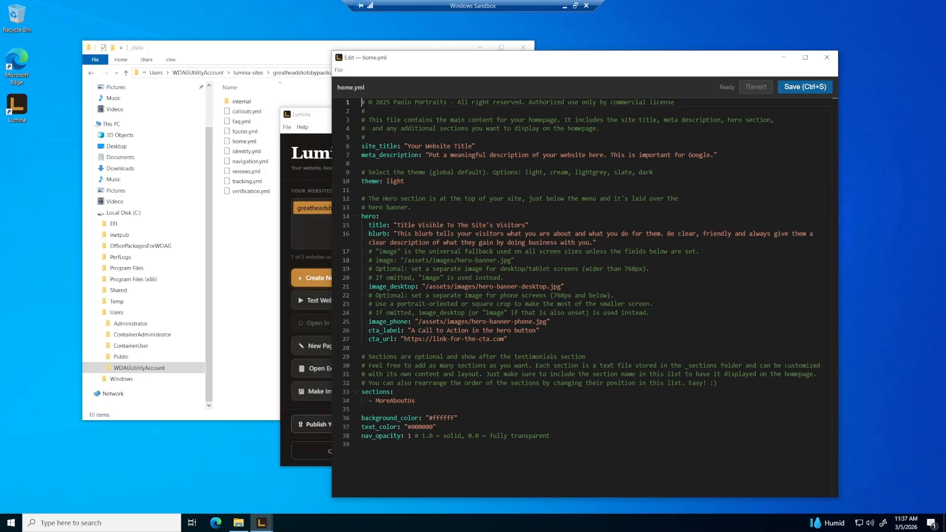
# Step: Replace the hero title in home.yml with "Headshot Photographer in Charleston, SC" and save the file
pyautogui.doubleClick(386, 146)
pyautogui.doubleClick(440, 146)
pyautogui.doubleClick(377, 224)
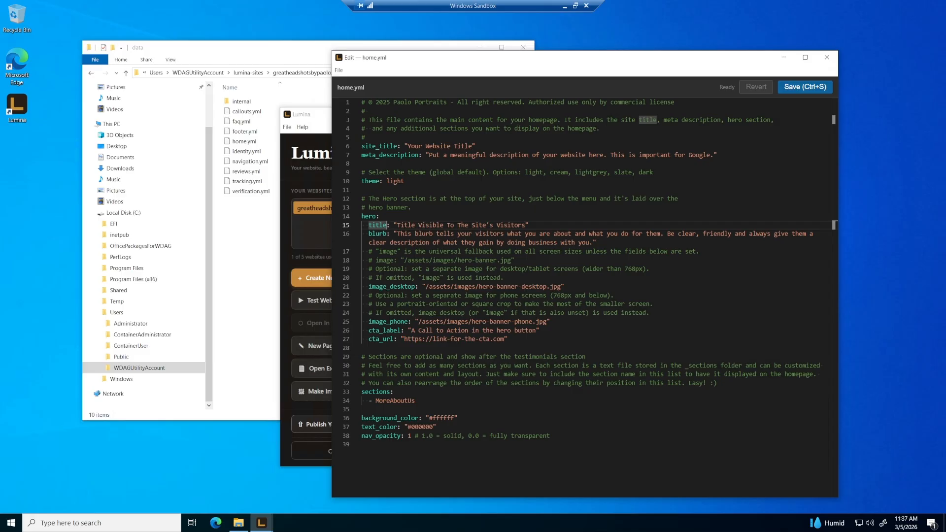
pyautogui.doubleClick(369, 216)
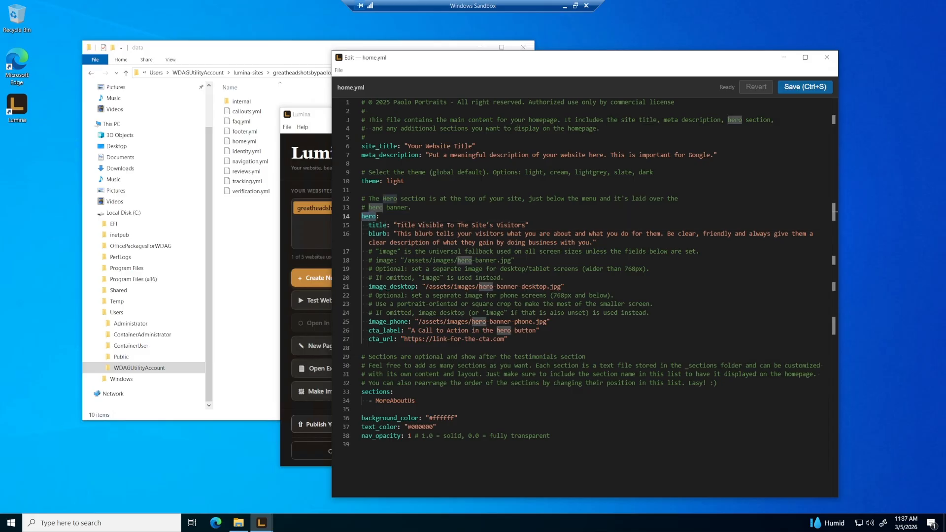
pyautogui.click(400, 224)
pyautogui.doubleClick(404, 225)
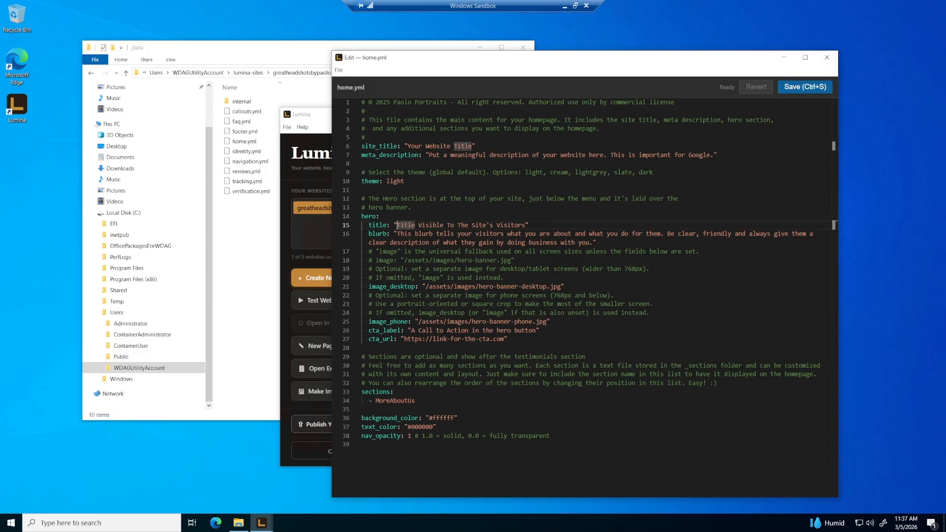
pyautogui.keyDown('shift'); pyautogui.click(526, 225); pyautogui.keyUp('shift')
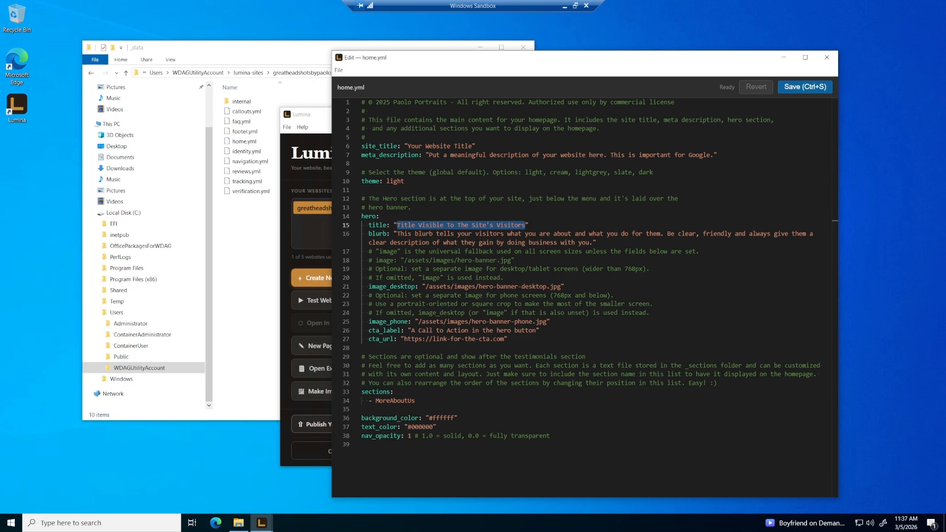
pyautogui.write('Headshot P')
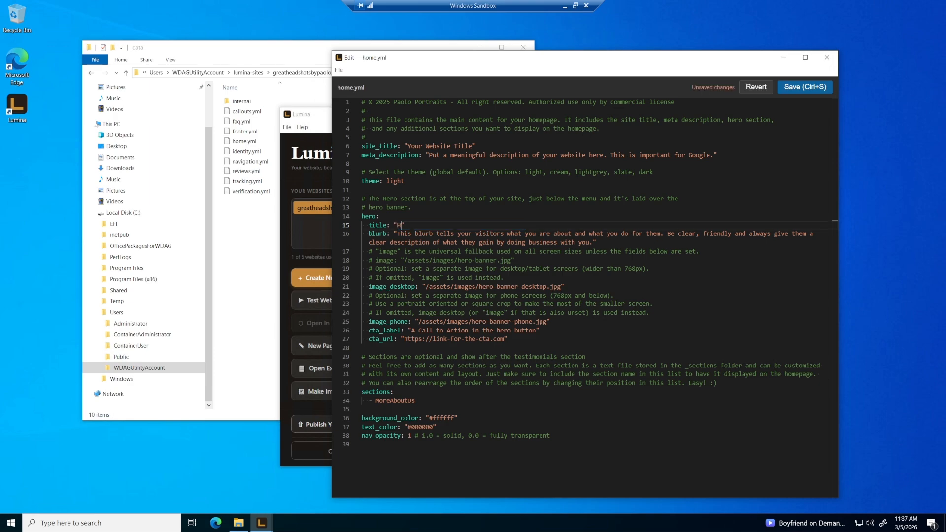
pyautogui.write('hotographer')
pyautogui.write(' in ')
pyautogui.write('cch')
pyautogui.press('BackSpace')
pyautogui.press('BackSpace')
pyautogui.press('BackSpace')
pyautogui.write('Charleston, SC')
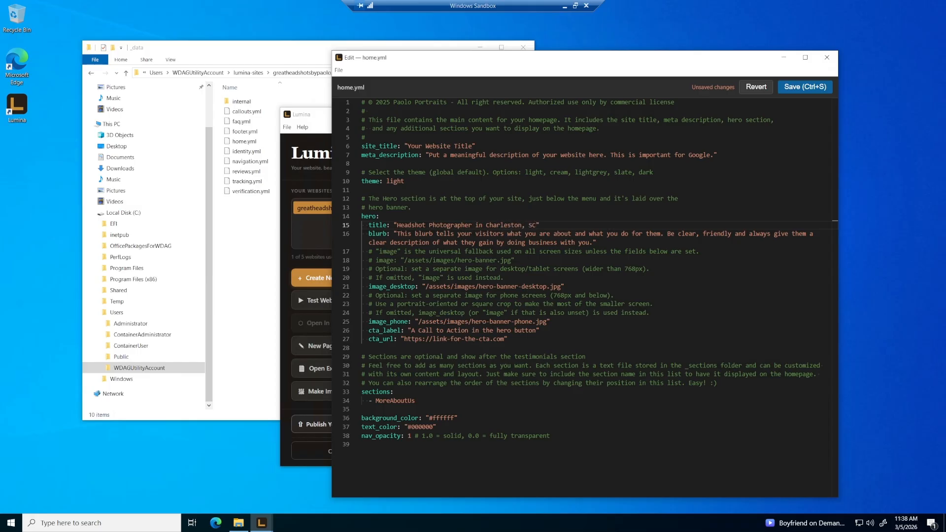
pyautogui.click(799, 91)
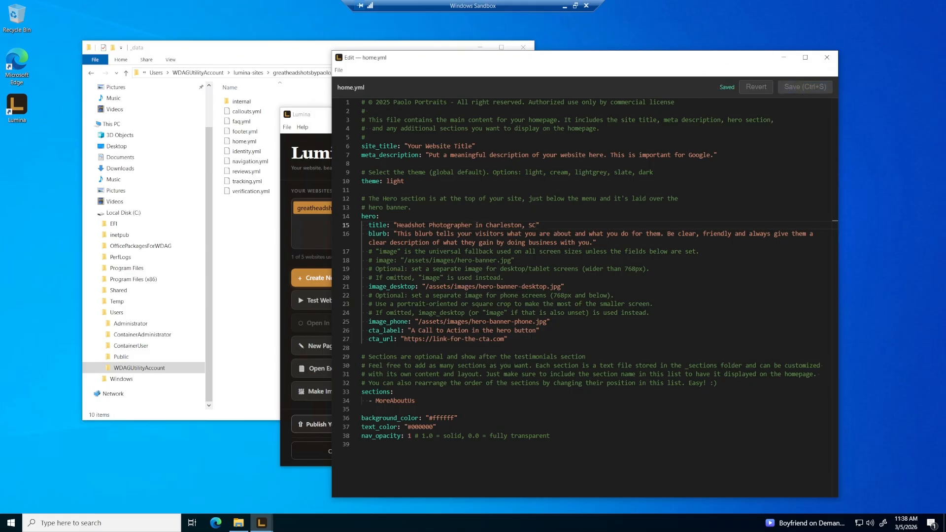
# Step: Start the test server for greatheadshotsbypaolo.com from Lumina, then preview the site in a widened browser window
pyautogui.moveTo(591, 57); pyautogui.dragTo(657, 50)
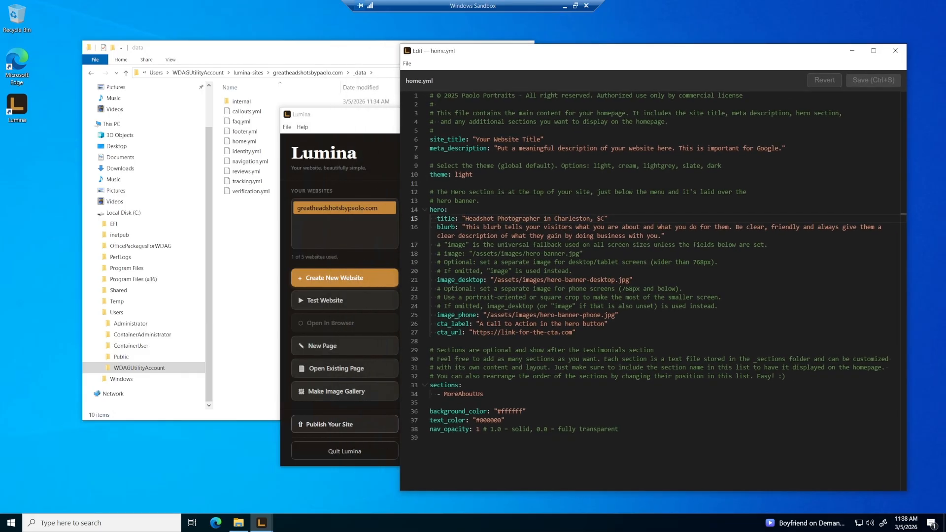
pyautogui.moveTo(379, 118); pyautogui.dragTo(377, 121)
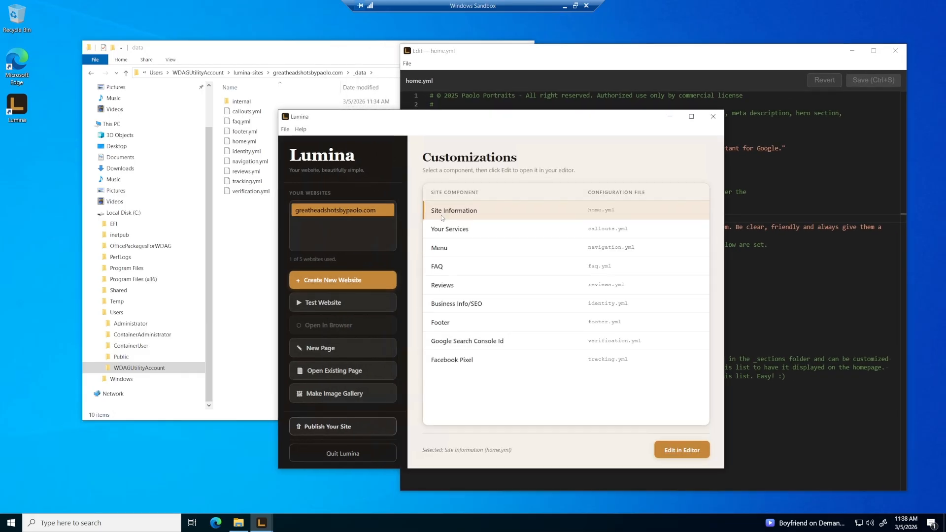
pyautogui.moveTo(468, 124); pyautogui.dragTo(453, 118)
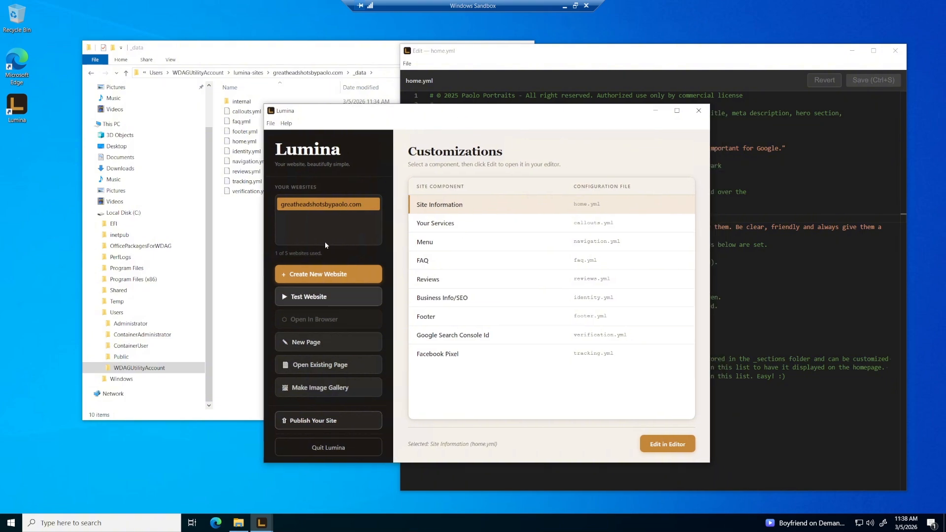
pyautogui.click(321, 297)
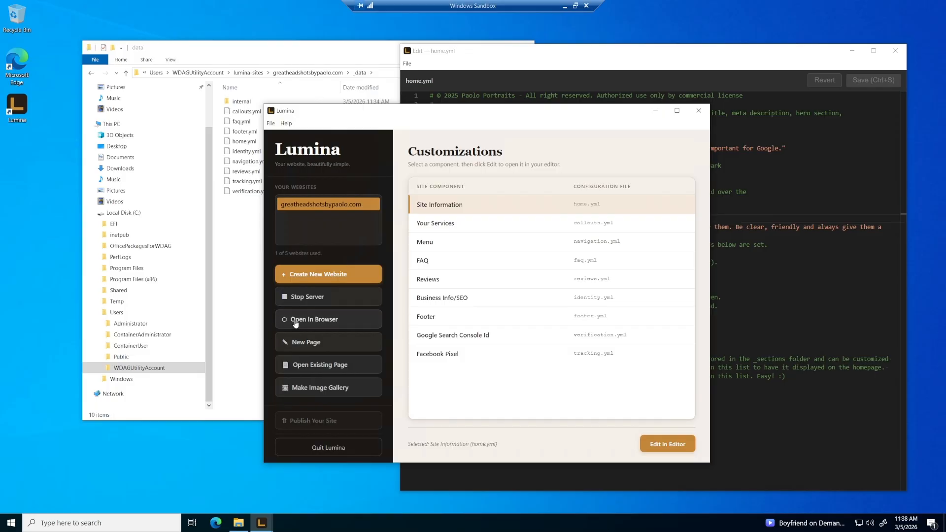
pyautogui.click(325, 323)
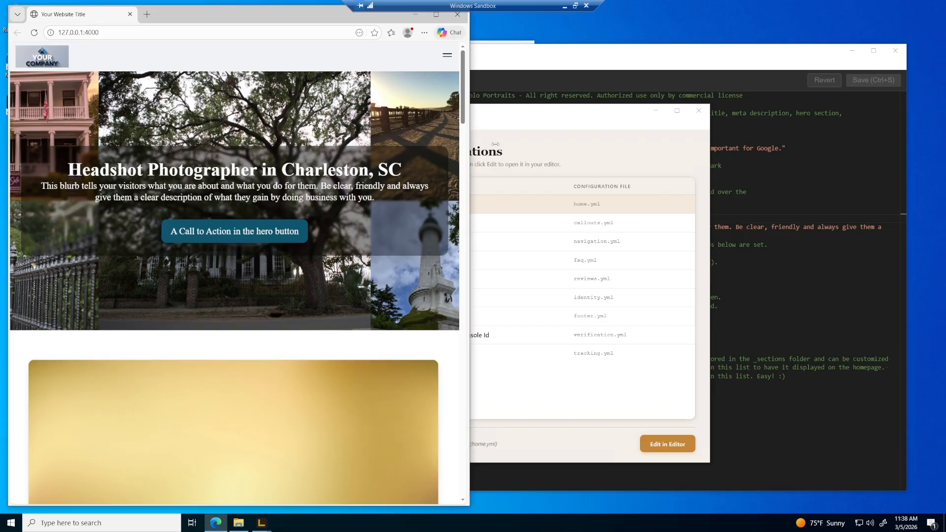
pyautogui.moveTo(467, 144); pyautogui.dragTo(638, 144)
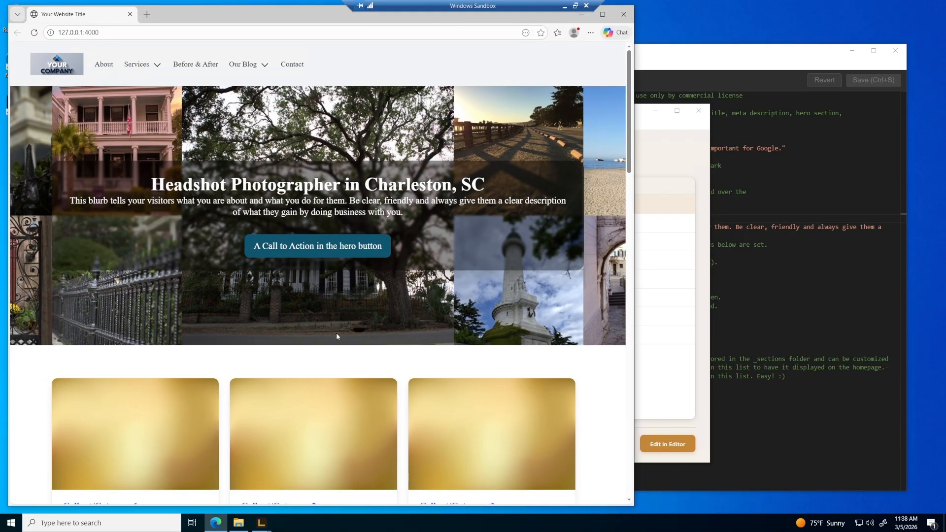
pyautogui.middleClick(614, 156)
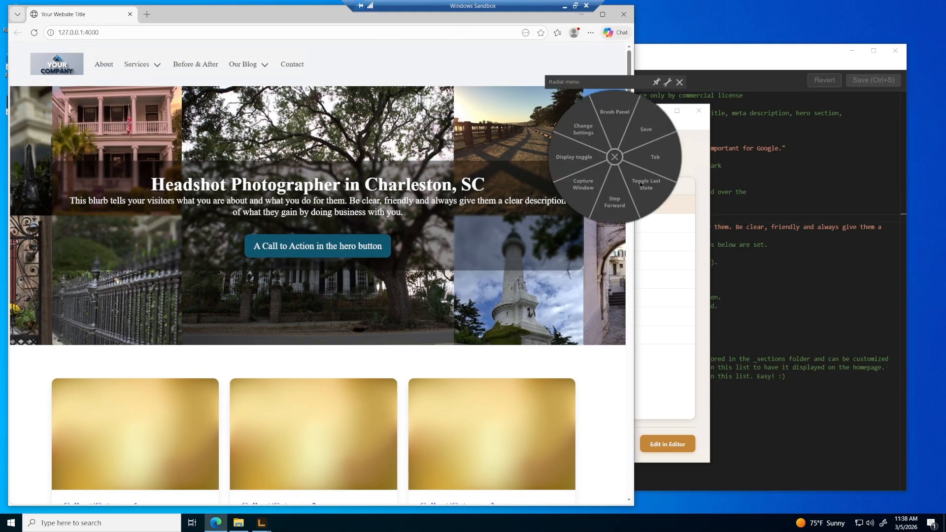
# Step: Close the radial menu overlay, narrow the browser window slightly and highlight the image_desktop path in home.yml
pyautogui.click(615, 156)
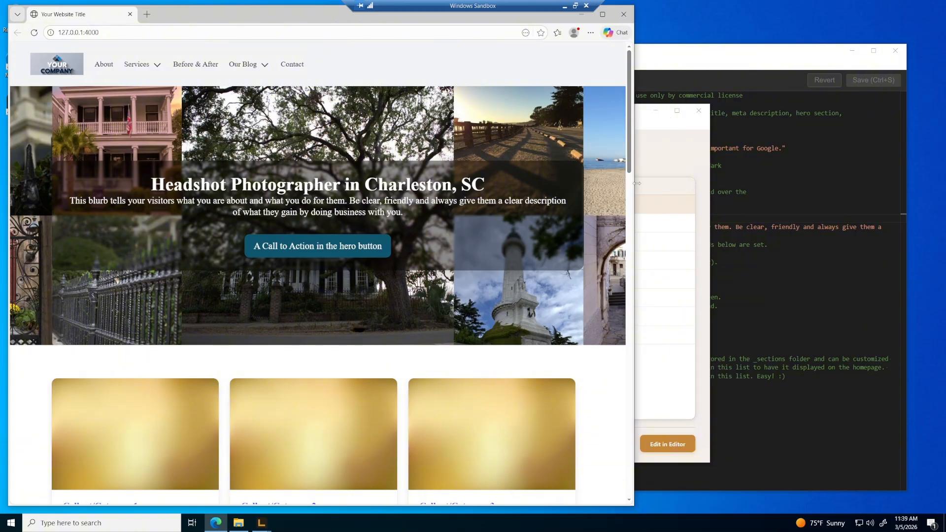
pyautogui.moveTo(637, 182); pyautogui.dragTo(613, 186)
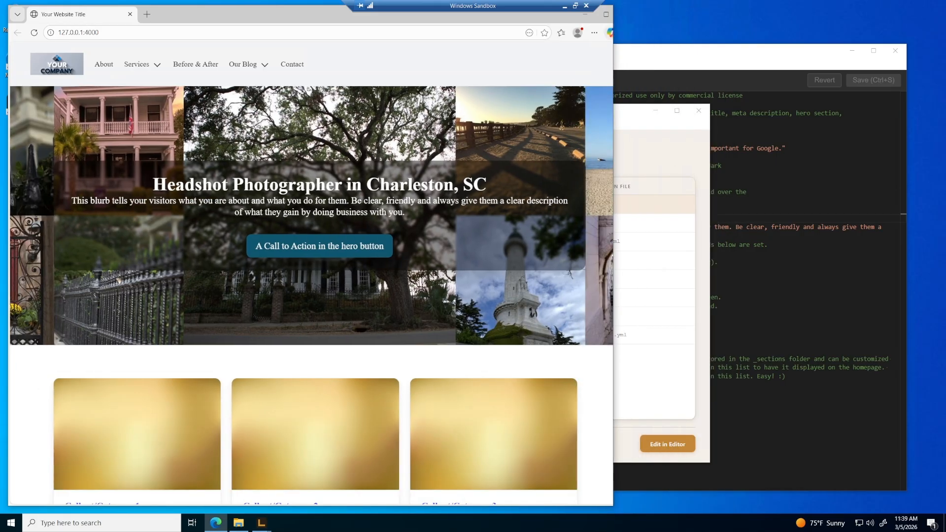
pyautogui.click(731, 59)
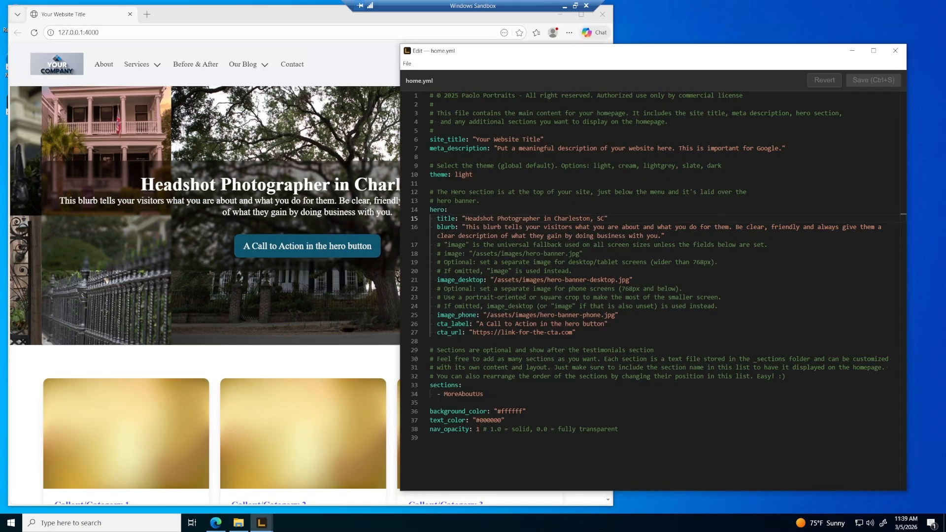
pyautogui.moveTo(494, 279); pyautogui.dragTo(629, 280)
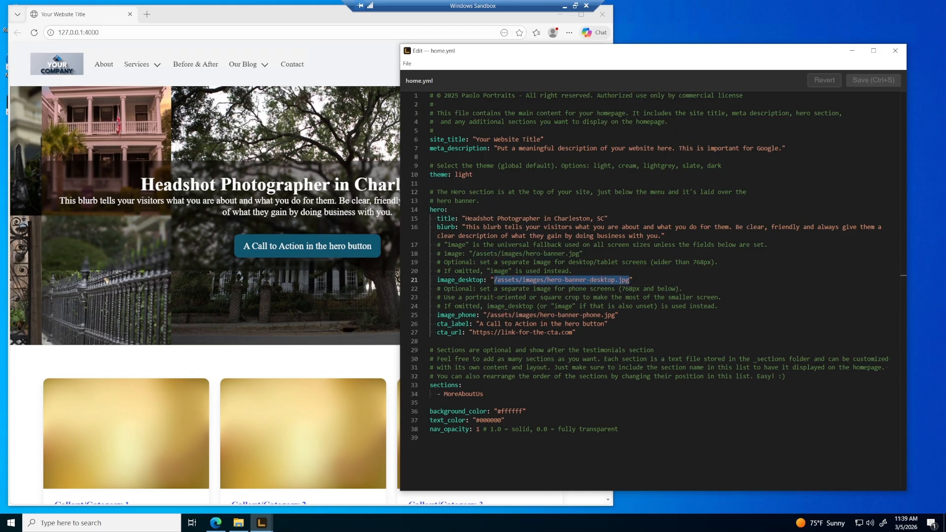
# Step: Switch to File Explorer, browse to the assets/images folder of greatheadshotsbypaolo.com and move that window aside
pyautogui.click(238, 523)
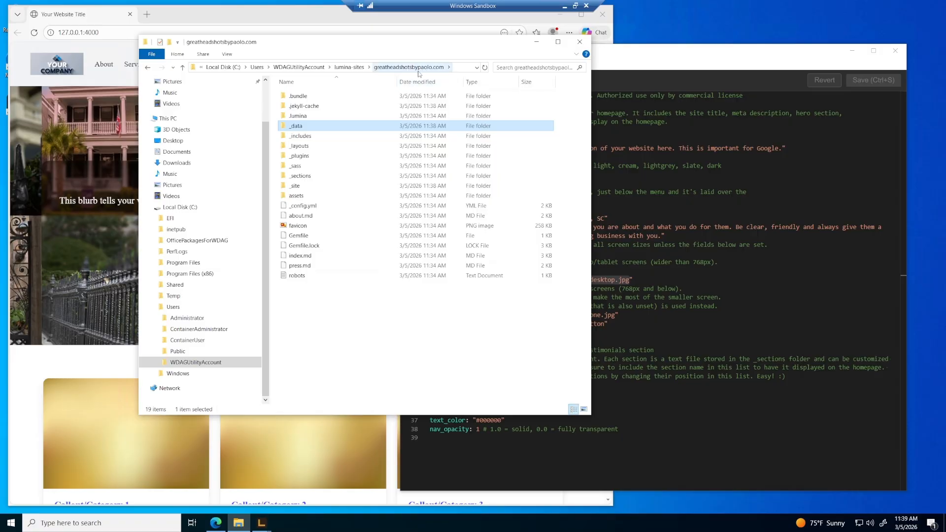
pyautogui.click(655, 324)
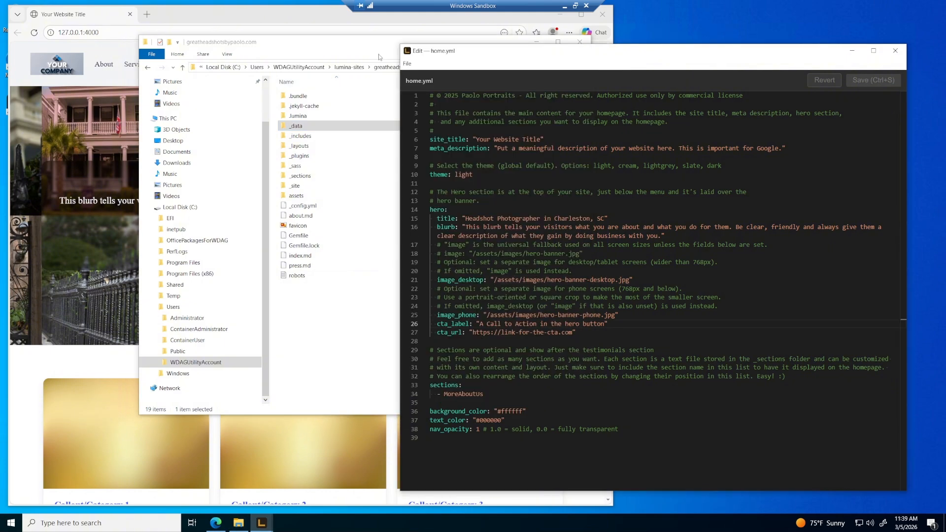
pyautogui.click(359, 49)
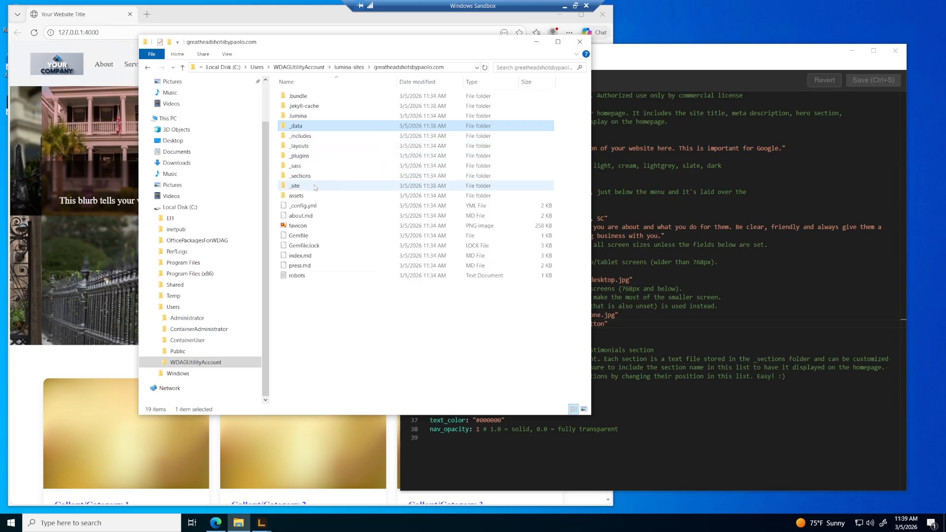
pyautogui.doubleClick(298, 196)
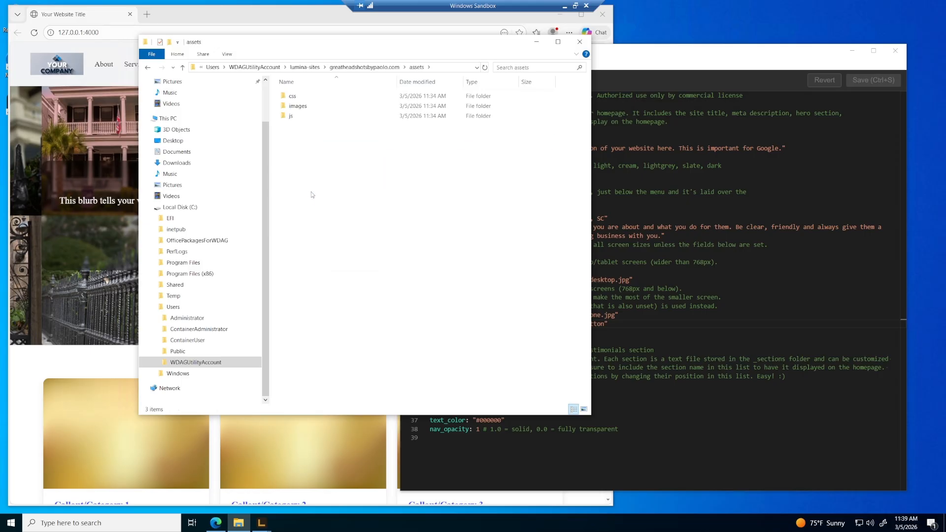
pyautogui.doubleClick(298, 107)
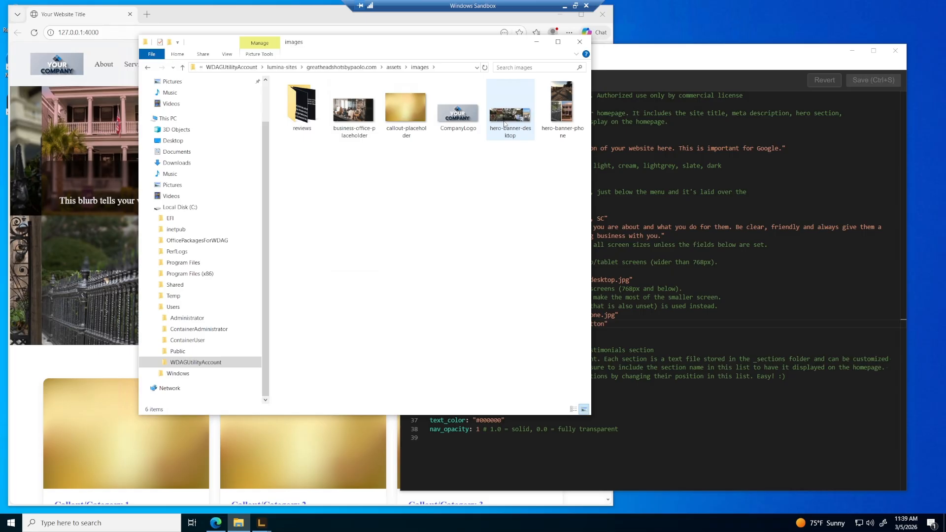
pyautogui.moveTo(505, 123)
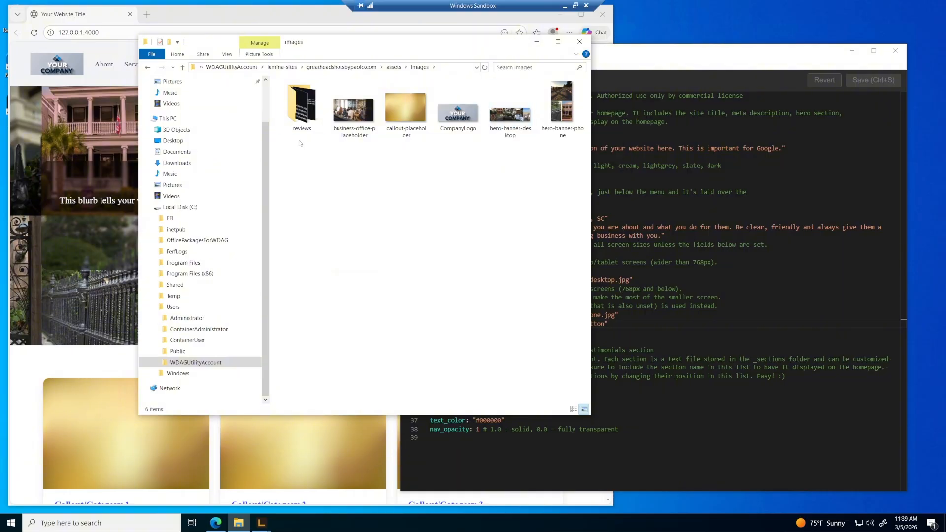
pyautogui.moveTo(369, 43); pyautogui.dragTo(465, 58)
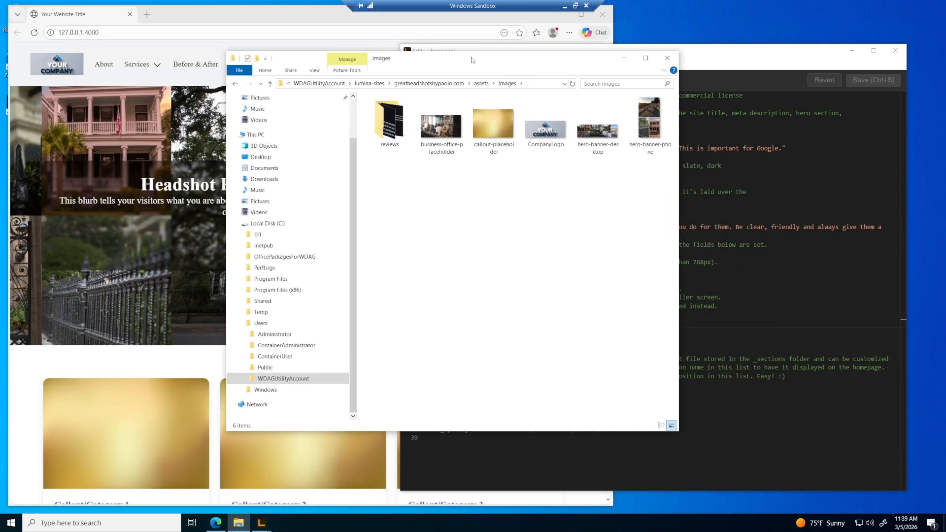
# Step: Try to open the hero-banner-desktop image from the images folder, and widen the folder window
pyautogui.click(602, 135)
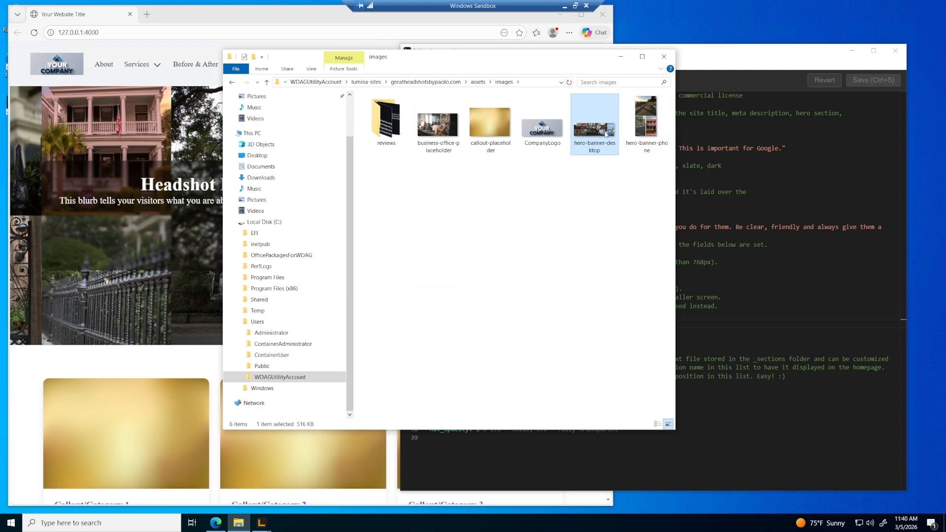
pyautogui.doubleClick(603, 133)
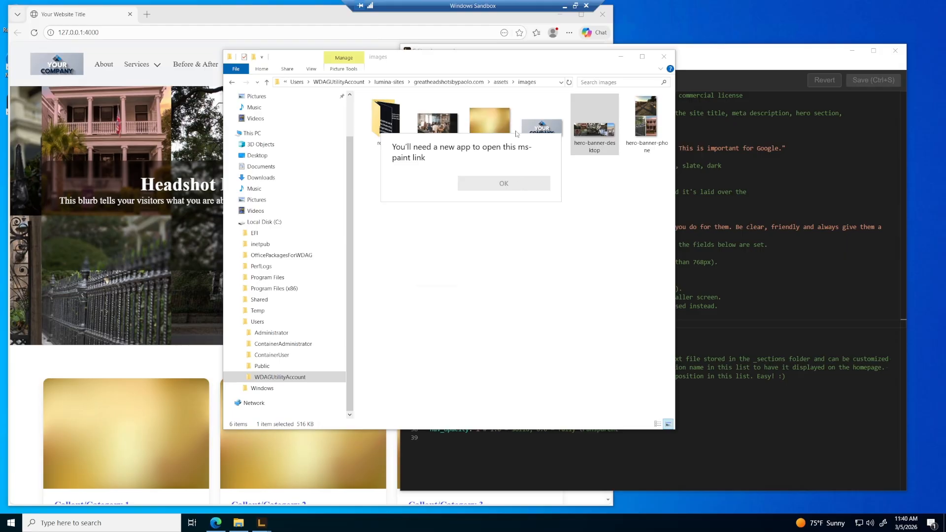
pyautogui.click(605, 184)
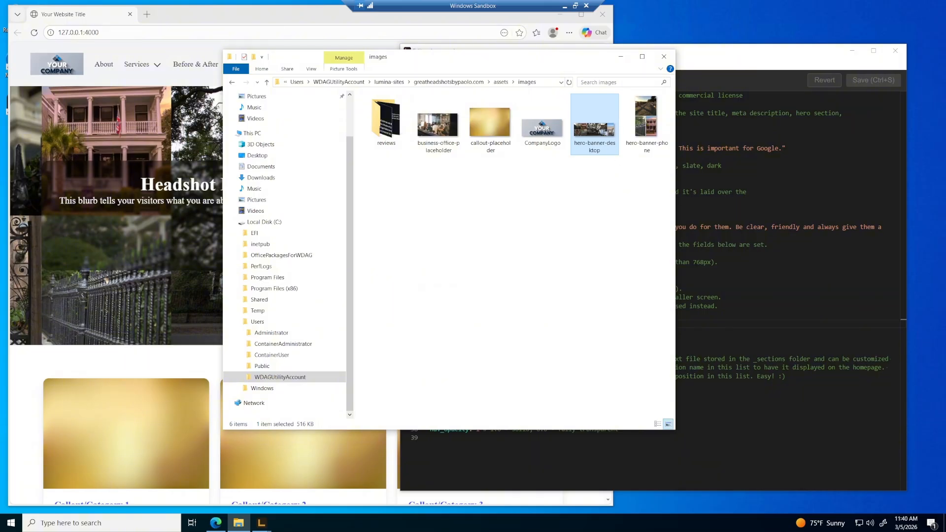
pyautogui.click(672, 195)
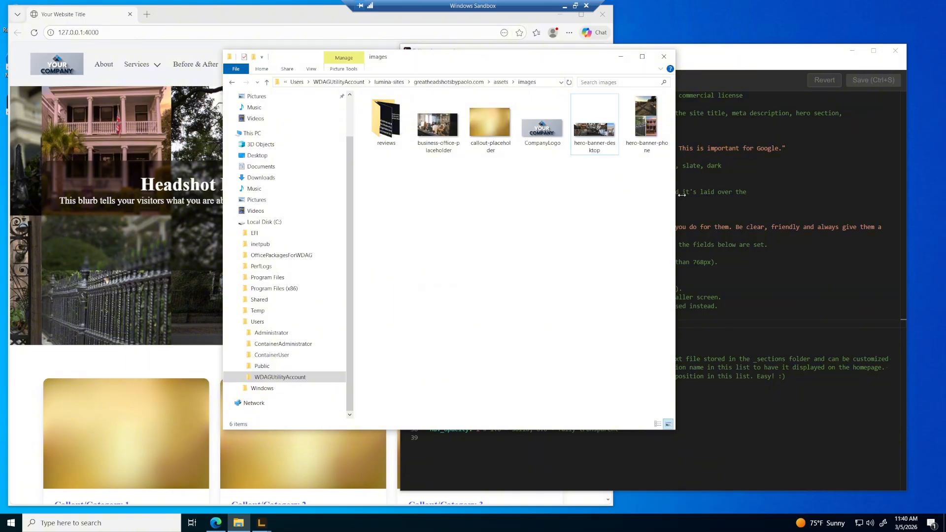
pyautogui.moveTo(675, 196); pyautogui.dragTo(861, 194)
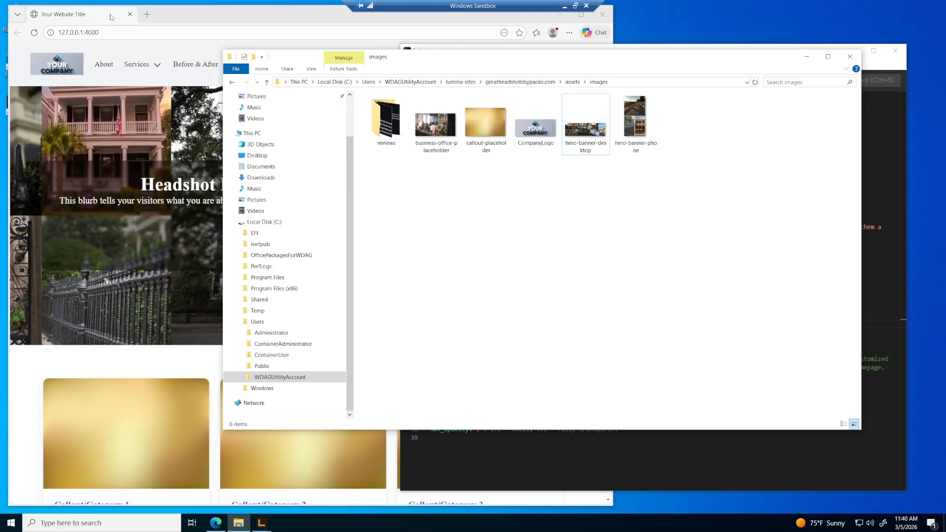
# Step: Narrow the browser window with the site preview to phone width and examine the mobile homepage layout
pyautogui.click(125, 20)
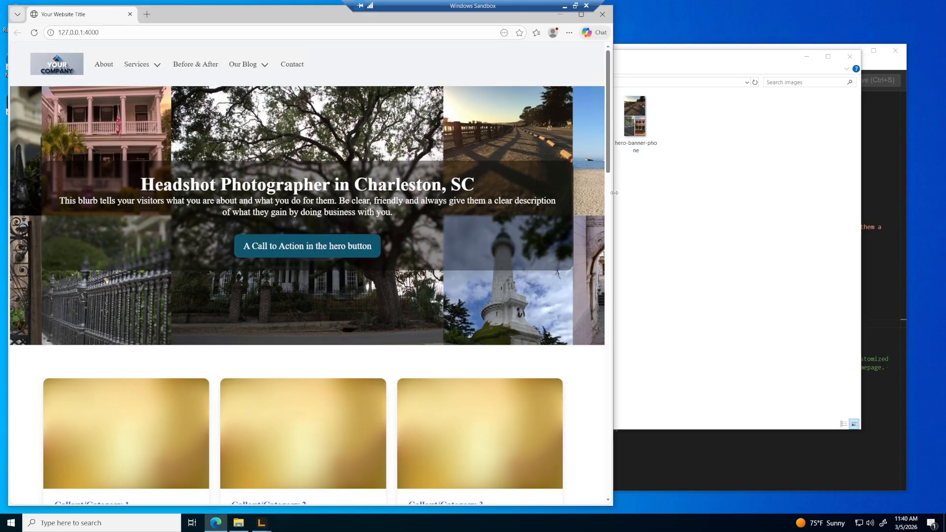
pyautogui.moveTo(615, 193); pyautogui.dragTo(334, 213)
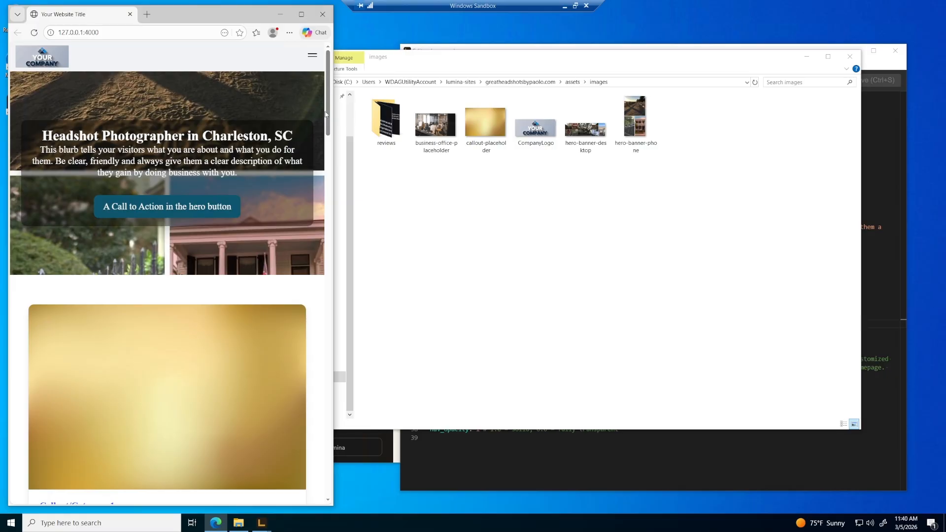
pyautogui.moveTo(328, 110); pyautogui.dragTo(326, 84)
pyautogui.click(330, 175)
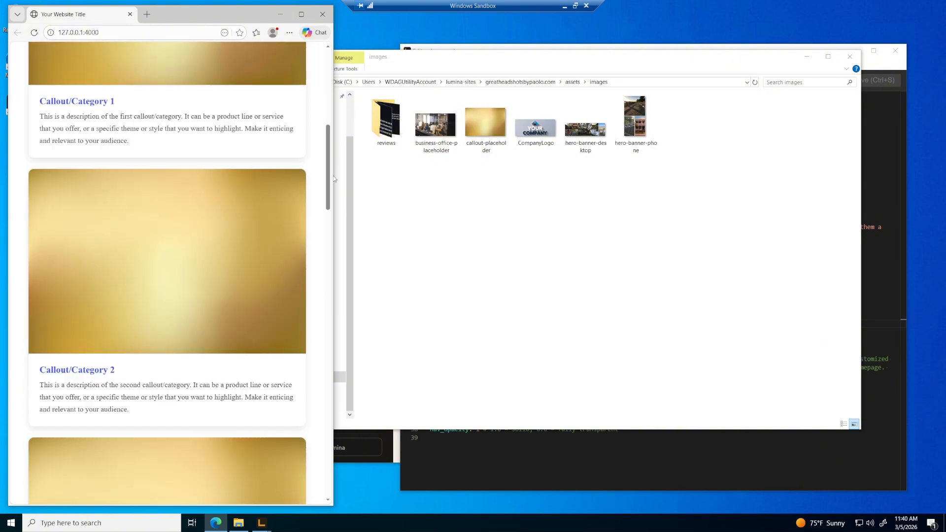
pyautogui.click(328, 65)
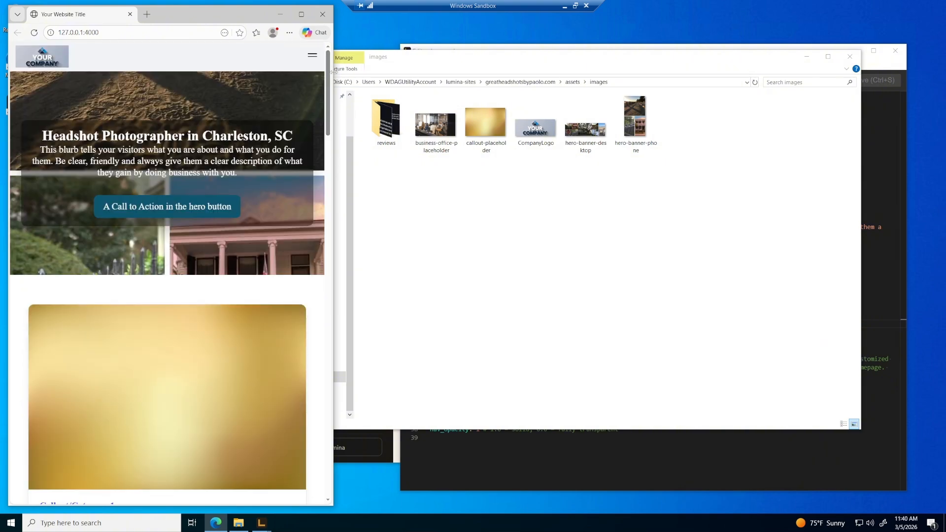
pyautogui.moveTo(333, 71); pyautogui.dragTo(195, 81)
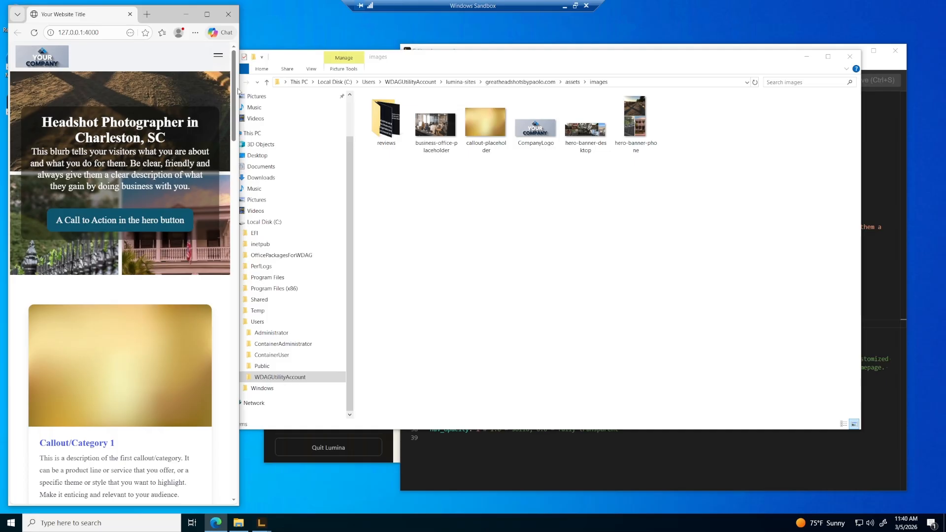
pyautogui.moveTo(240, 91); pyautogui.dragTo(216, 99)
# Step: Open the hero-banner-phone image in Paint, keeping it as the app always used for .jpg files
pyautogui.click(638, 123)
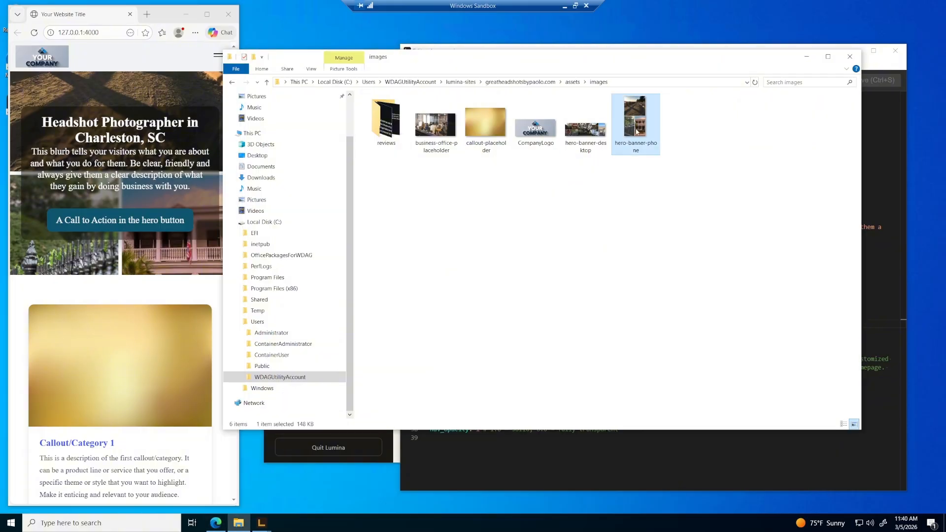
pyautogui.moveTo(638, 127)
pyautogui.rightClick(640, 115)
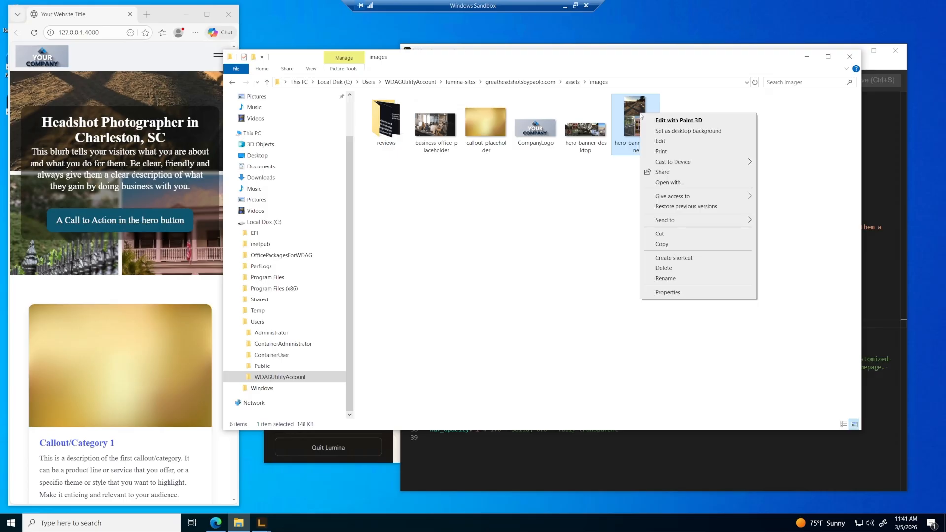
pyautogui.click(705, 188)
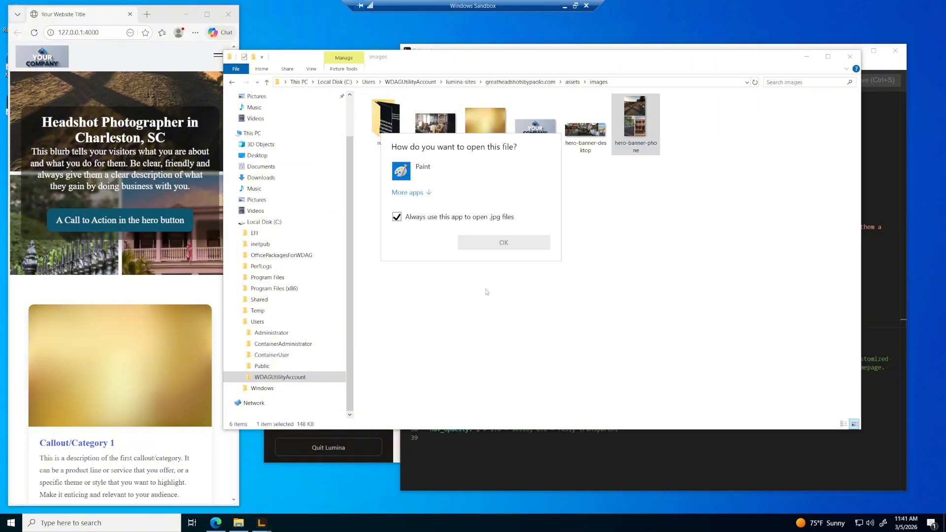
pyautogui.click(390, 179)
pyautogui.click(526, 247)
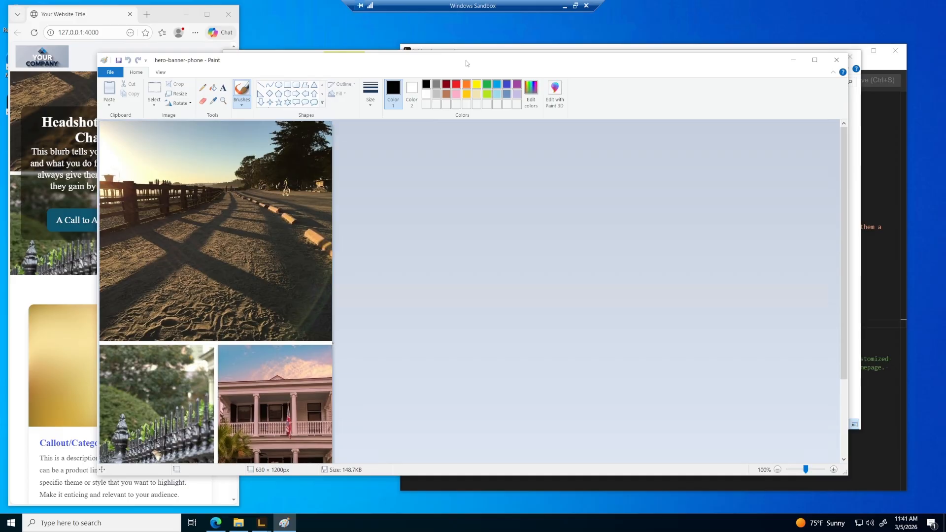
# Step: Move and resize the Paint window beside the site preview to view more of the phone banner, and close Paint
pyautogui.moveTo(466, 62); pyautogui.dragTo(538, 34)
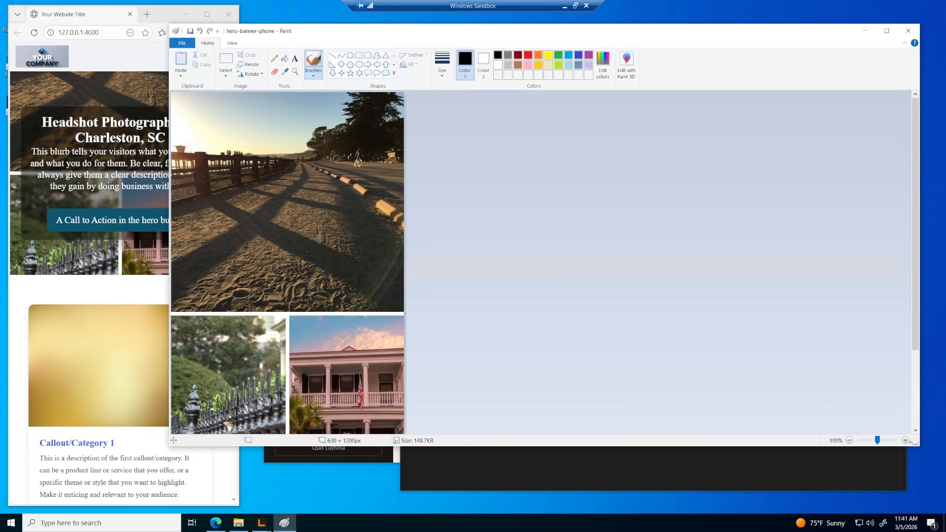
pyautogui.moveTo(914, 444)
pyautogui.mouseDown()
pyautogui.moveTo(801, 457)
pyautogui.moveTo(665, 506)
pyautogui.moveTo(524, 506)
pyautogui.mouseUp()
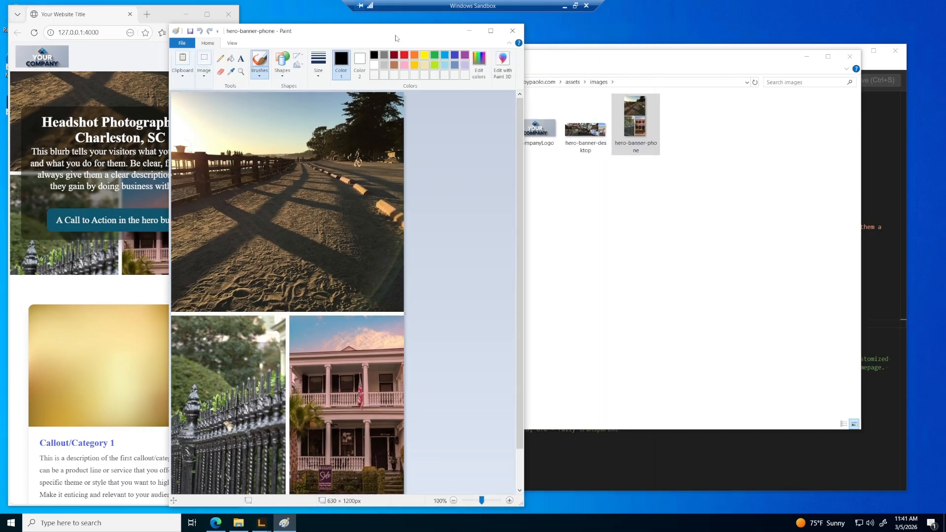
pyautogui.moveTo(396, 38); pyautogui.dragTo(491, 14)
pyautogui.moveTo(615, 483); pyautogui.dragTo(614, 501)
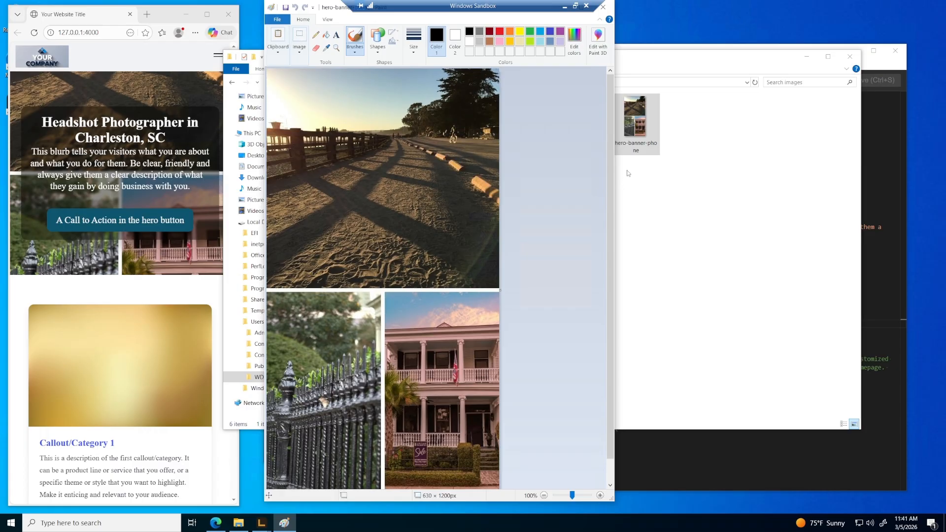
pyautogui.click(603, 7)
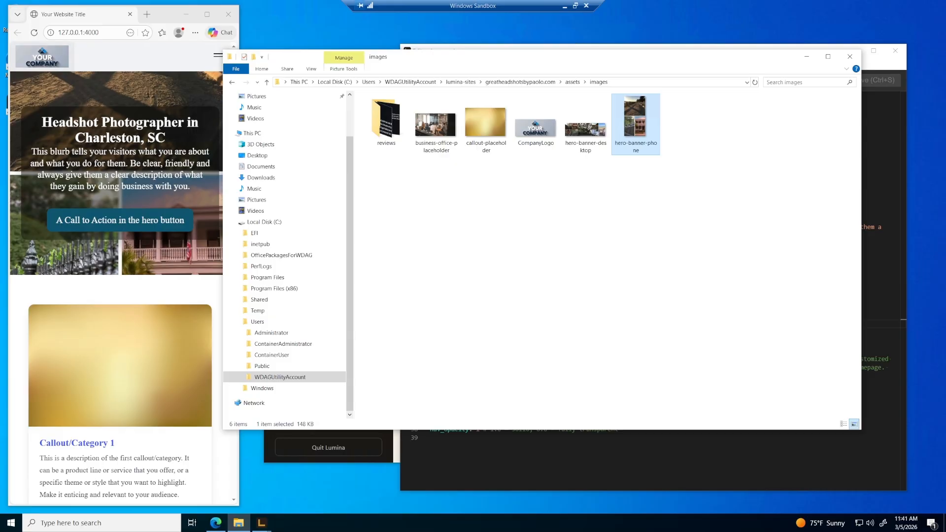
# Step: Widen the site preview in the browser to the desktop layout and bring it in front of the images folder
pyautogui.click(138, 44)
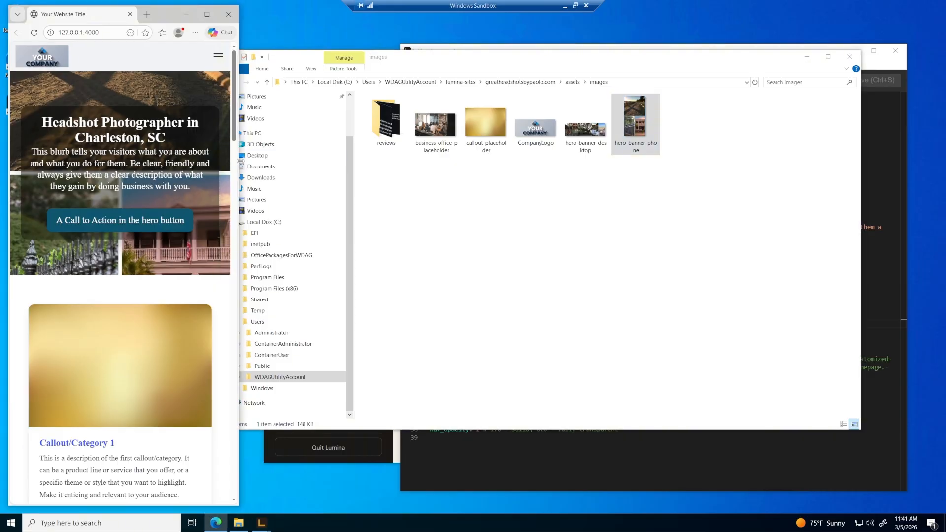
pyautogui.moveTo(239, 161); pyautogui.dragTo(594, 200)
pyautogui.click(773, 200)
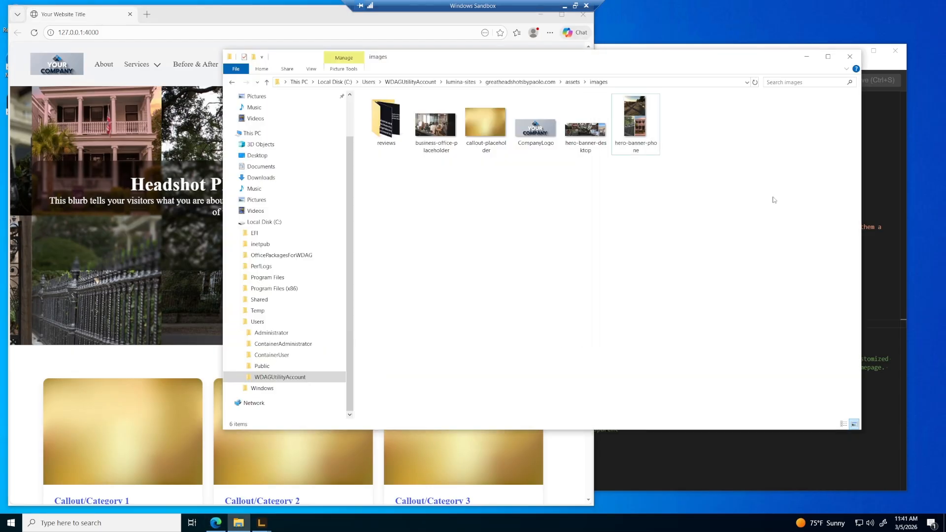
pyautogui.click(237, 19)
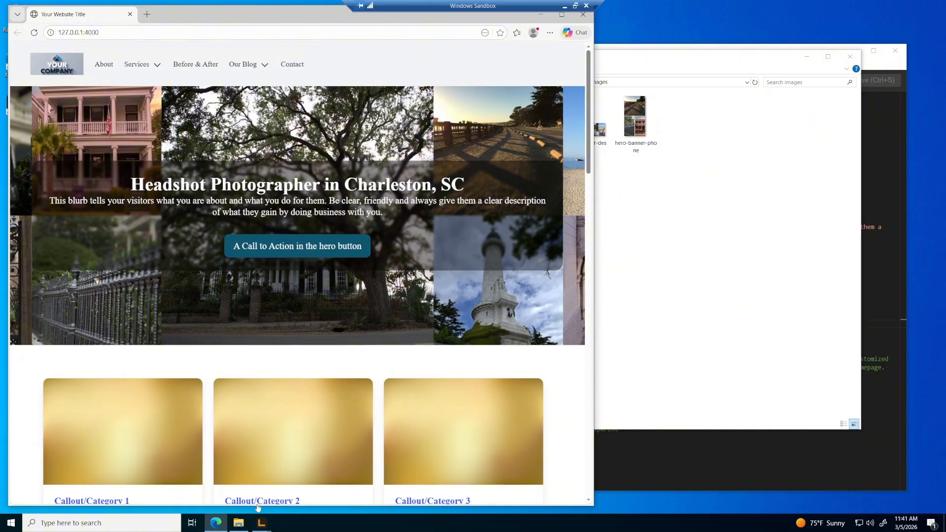
# Step: Bring the home.yml editor forward and delete the placeholder text of the hero blurb, keeping the final period and the quotation marks
pyautogui.moveTo(261, 522)
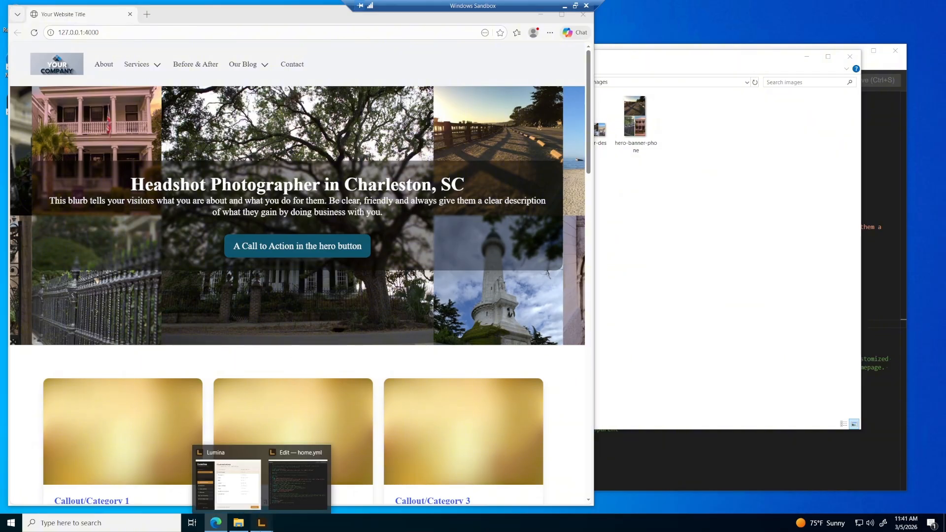
pyautogui.click(300, 505)
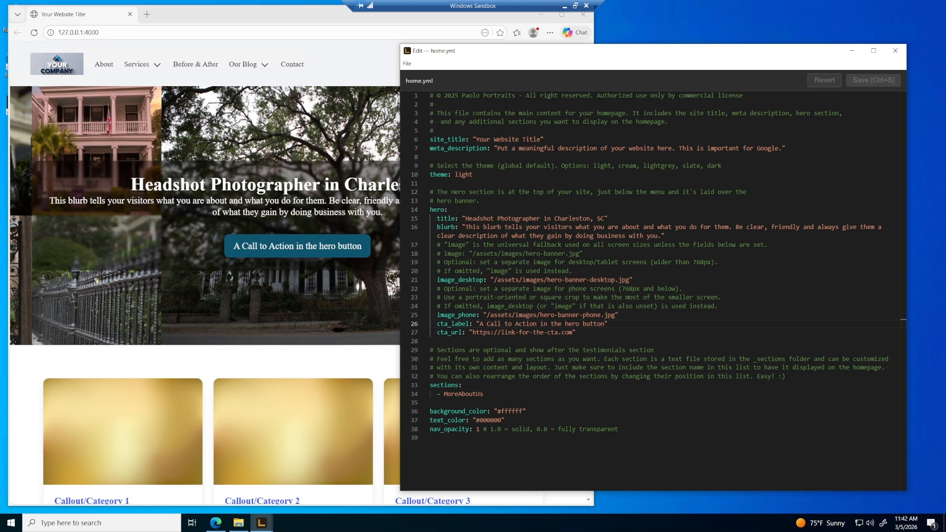
pyautogui.moveTo(462, 227); pyautogui.dragTo(466, 227)
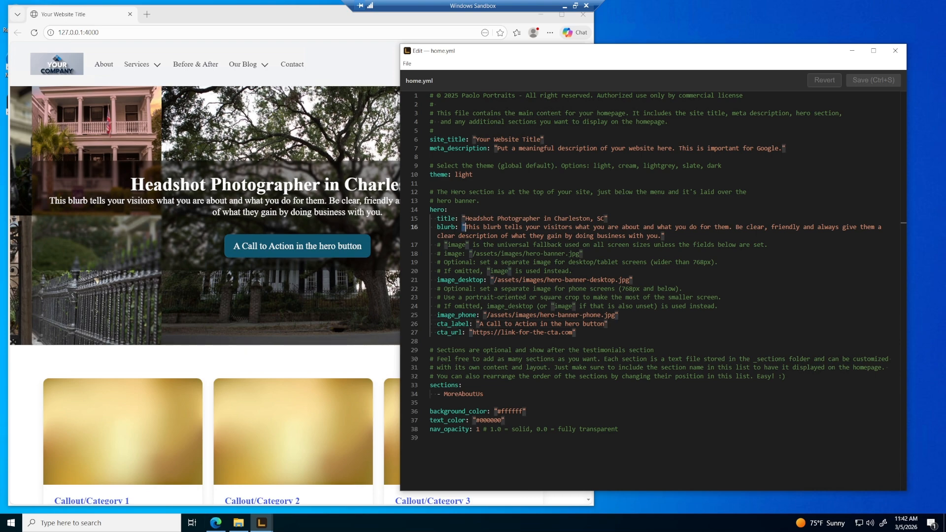
pyautogui.click(466, 227)
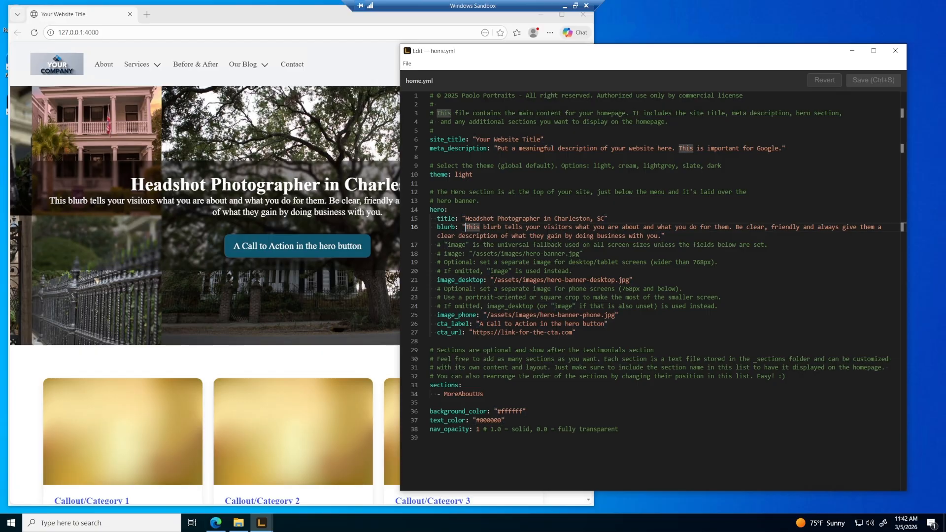
pyautogui.click(462, 227)
pyautogui.moveTo(465, 227); pyautogui.dragTo(658, 236)
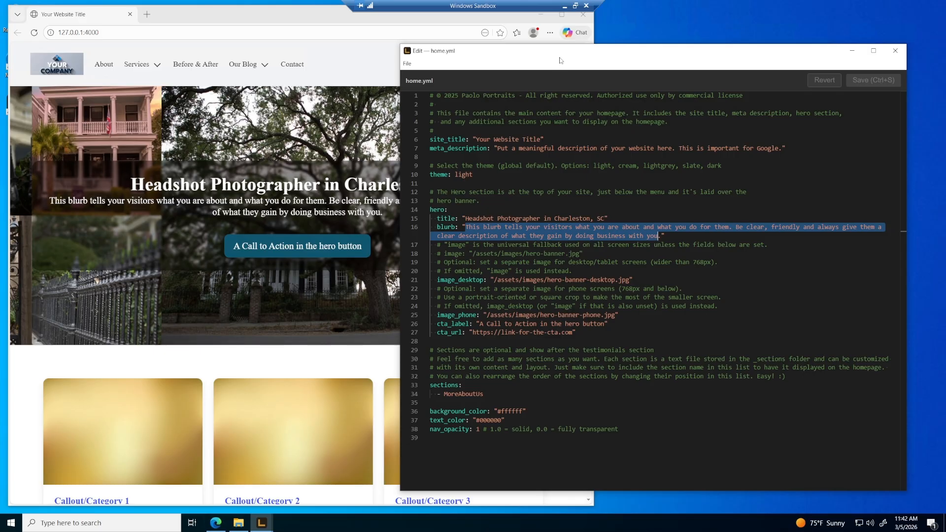
pyautogui.press('BackSpace')
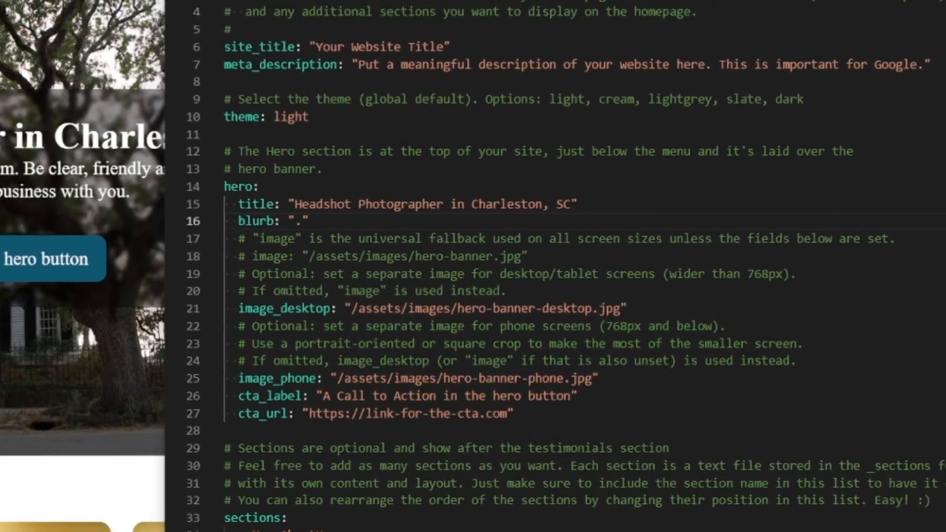
# Step: Begin the hero blurb with "When you need to make a great first impression, when you need to show your professionalism and authenticity"
pyautogui.write('When y')
pyautogui.write('ou need to make ')
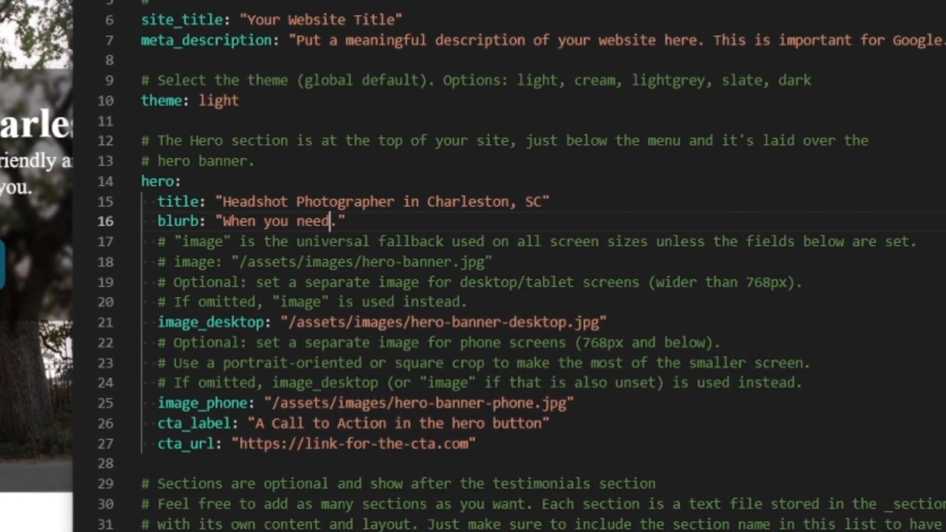
pyautogui.write('a great first')
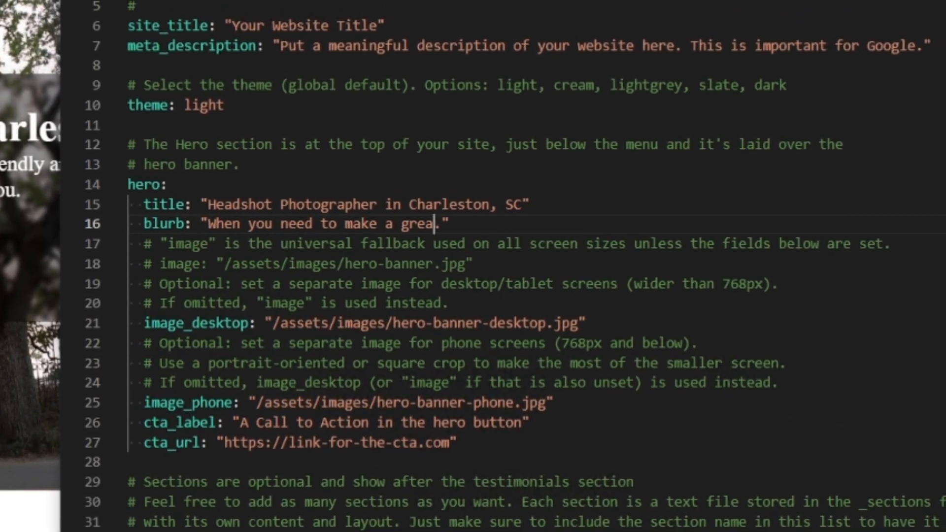
pyautogui.write(' impres')
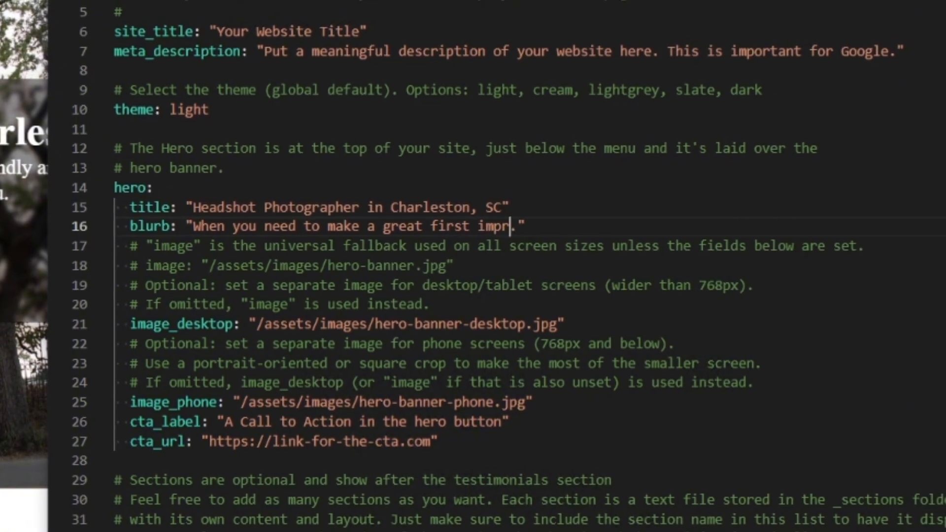
pyautogui.write('sio')
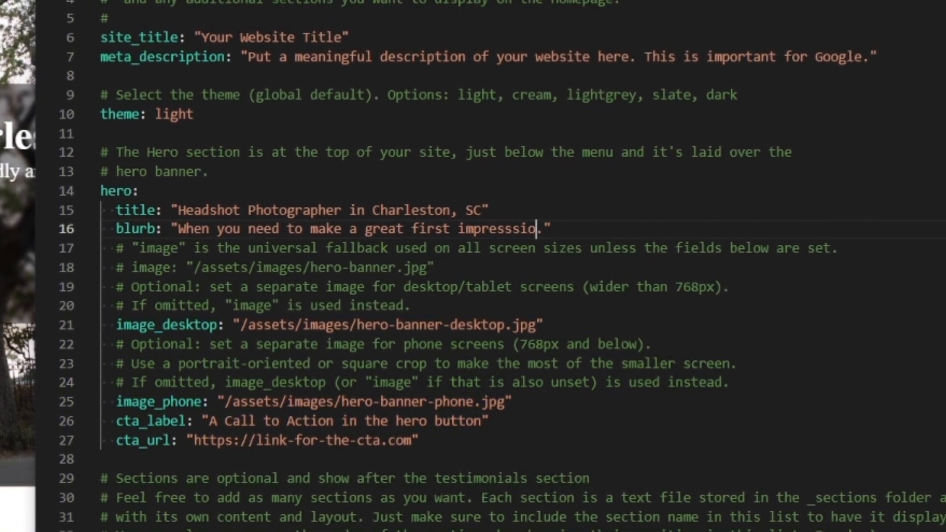
pyautogui.write('n, when you ')
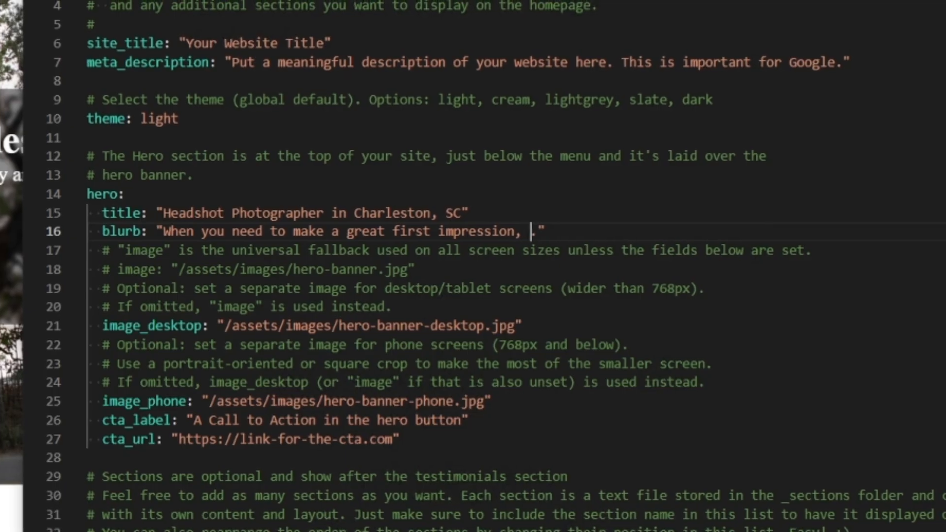
pyautogui.write('need to show ')
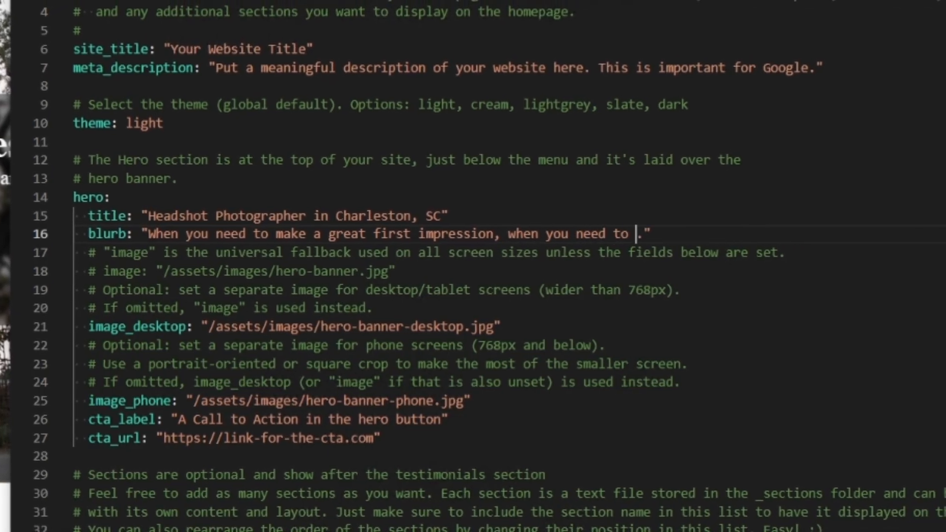
pyautogui.write('your profes')
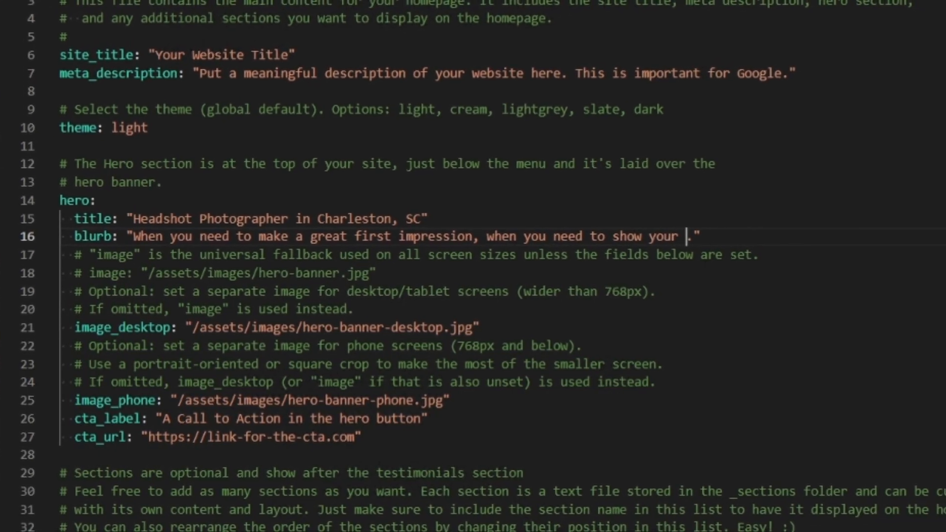
pyautogui.write('sionalism and')
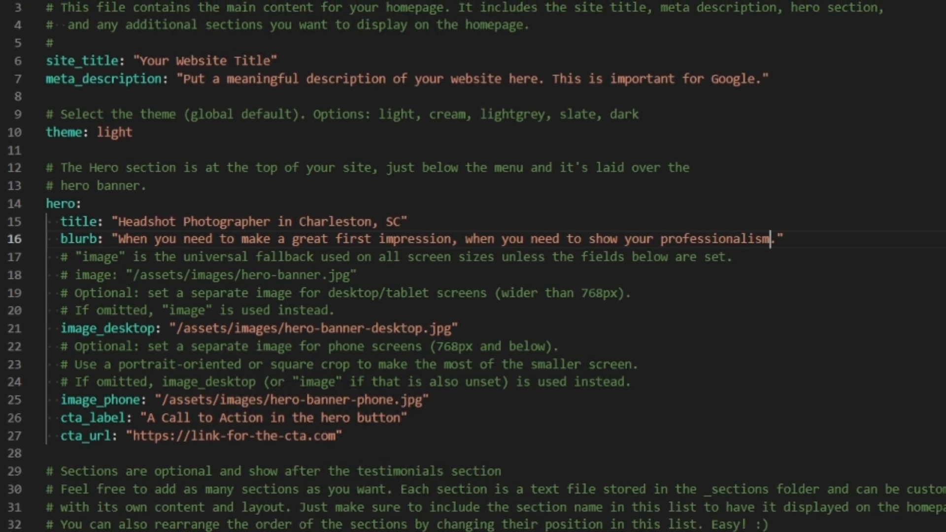
pyautogui.write(' authe')
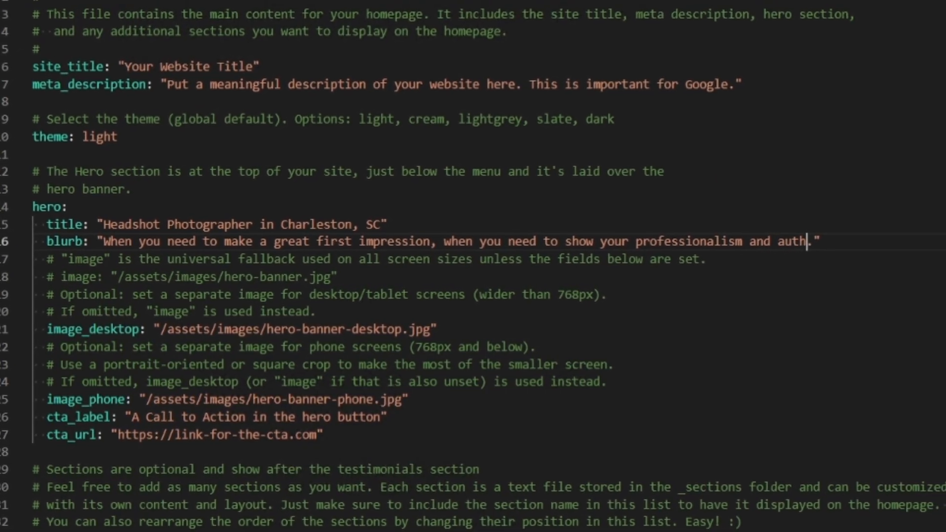
pyautogui.write('ntic')
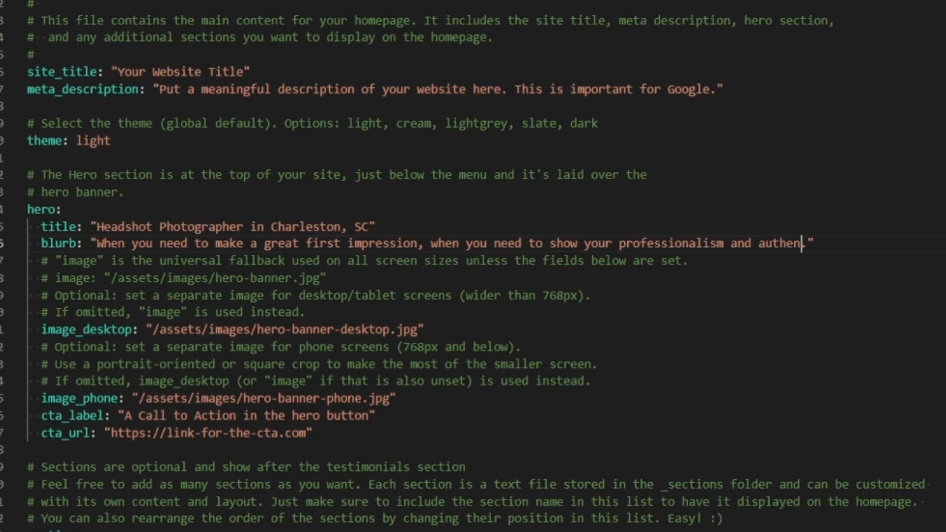
pyautogui.write('ity')
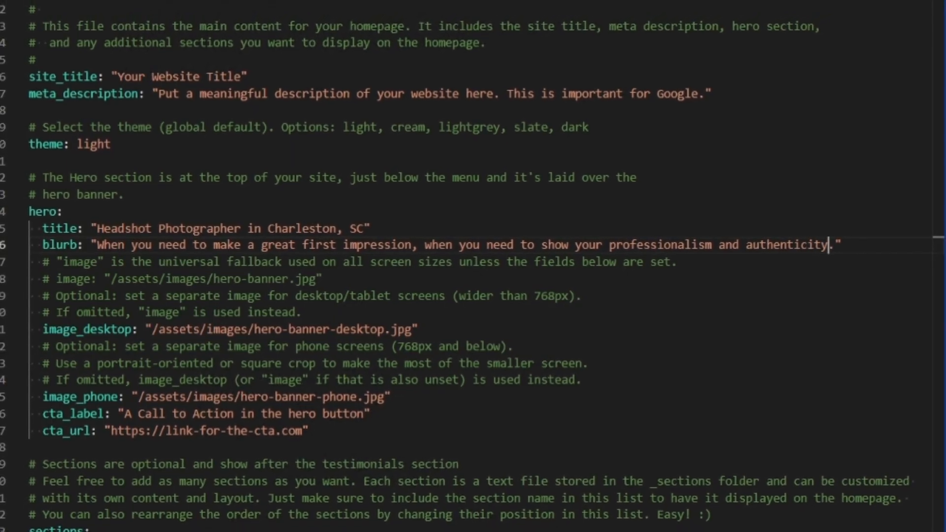
# Step: Finish the hero blurb with ", nothing does it like a professionally-made headshot."
pyautogui.write(', nothing ')
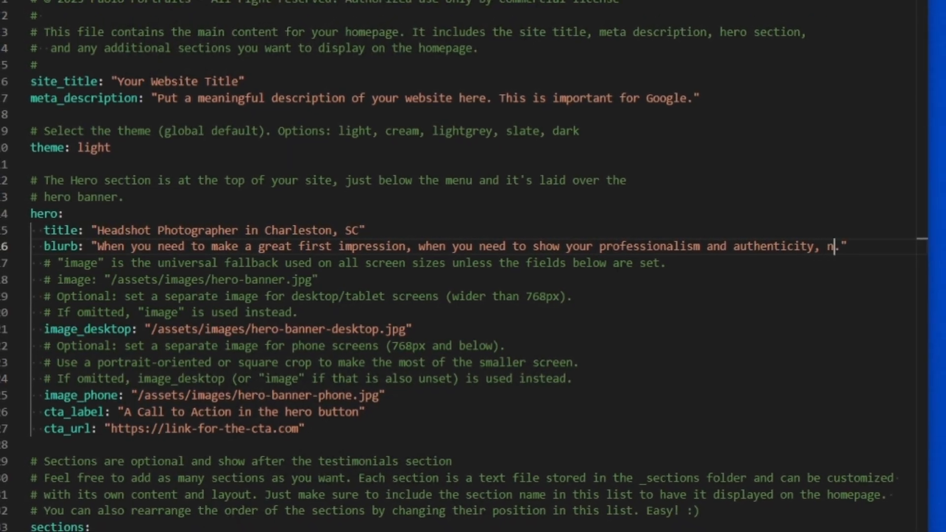
pyautogui.write('does it lik')
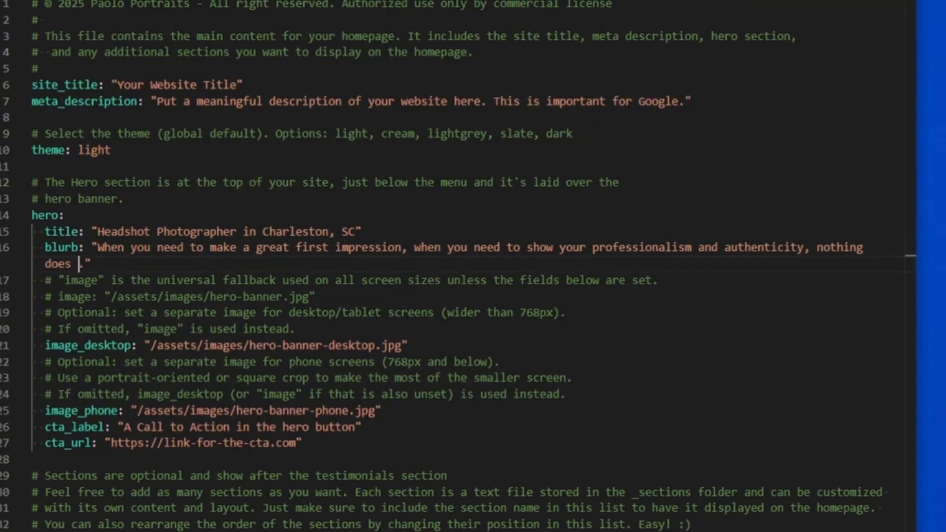
pyautogui.write('e a profession')
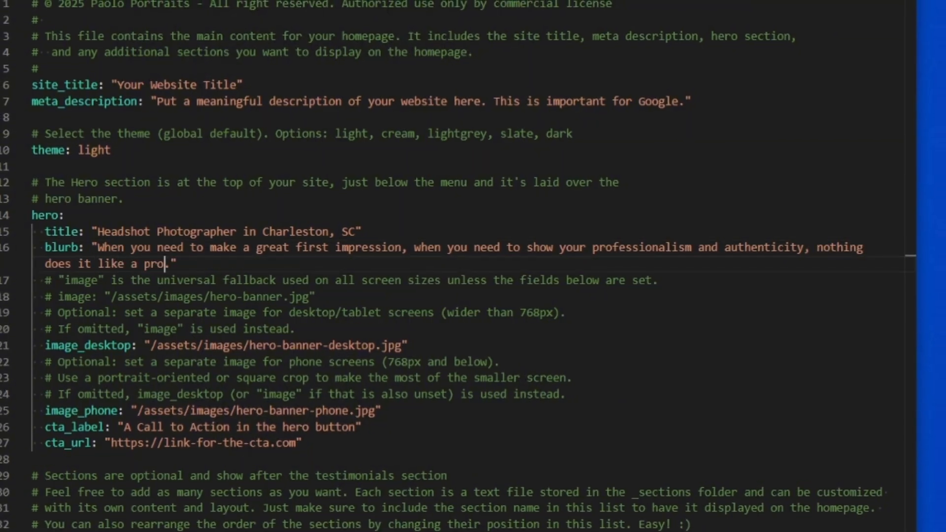
pyautogui.write('ally')
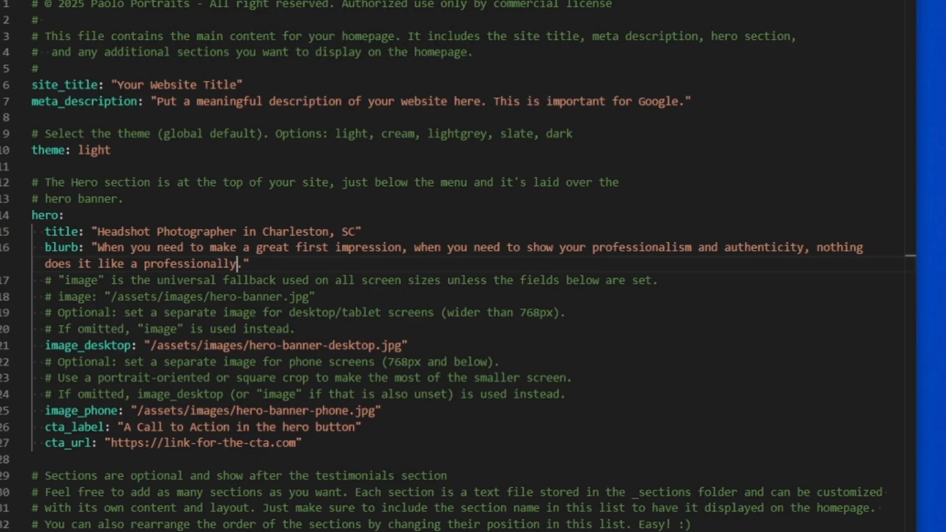
pyautogui.write('-made headeshot.')
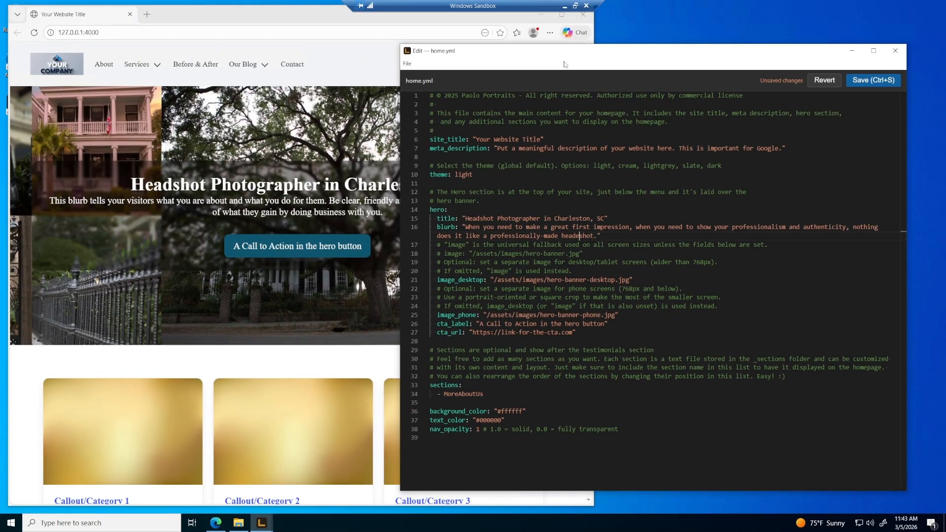
pyautogui.press('BackSpace')
# Step: Move the editor aside to save home.yml, and check the new hero blurb in the browser's site preview
pyautogui.moveTo(642, 52); pyautogui.dragTo(703, 42)
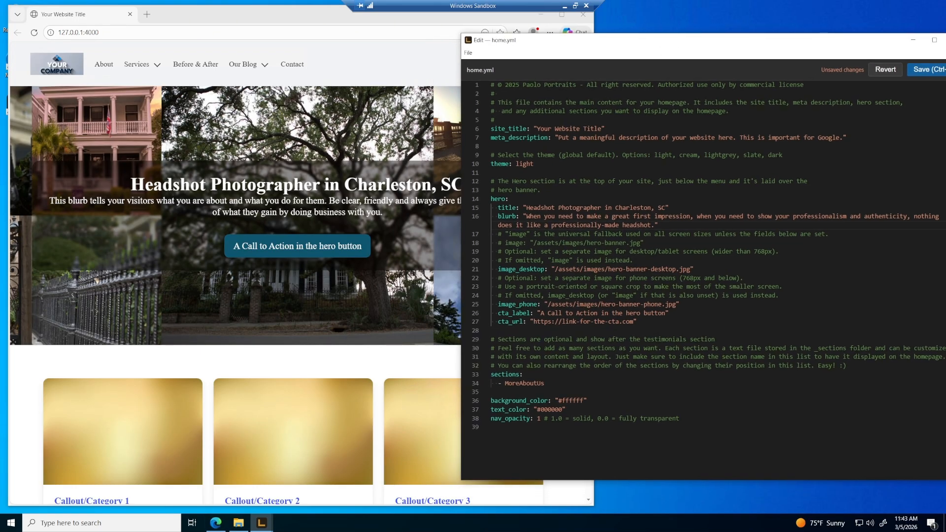
pyautogui.click(926, 69)
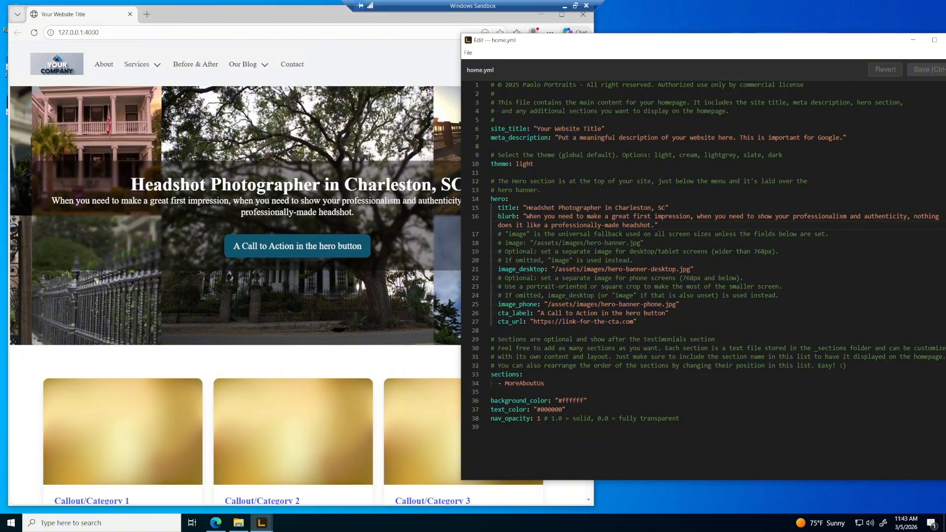
pyautogui.moveTo(176, 201); pyautogui.dragTo(301, 201)
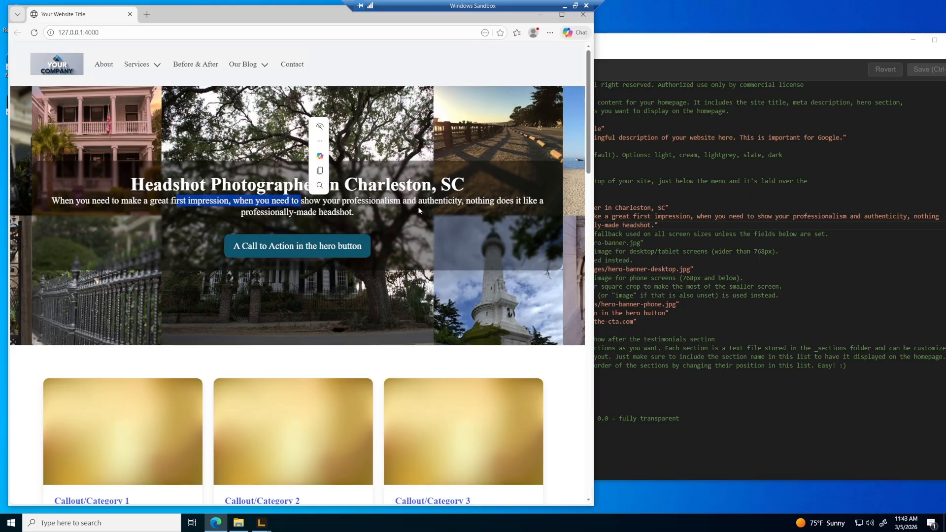
pyautogui.click(370, 218)
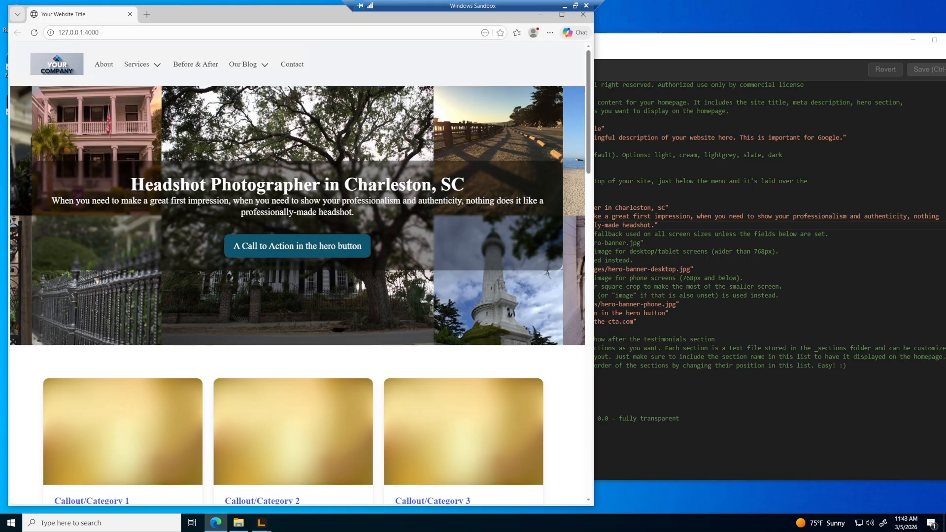
# Step: Return to home.yml and examine the call-to-action lines and the image option comments in the hero section
pyautogui.click(659, 225)
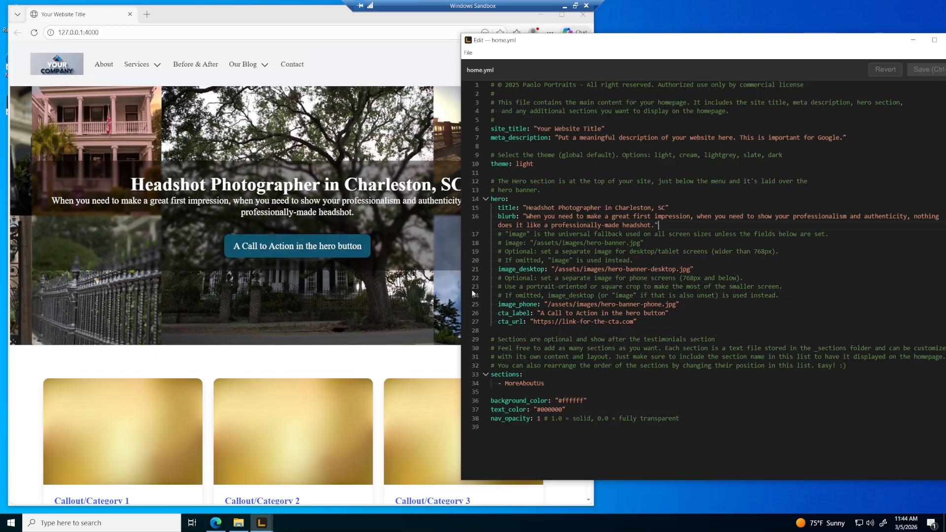
pyautogui.moveTo(544, 313); pyautogui.dragTo(573, 322)
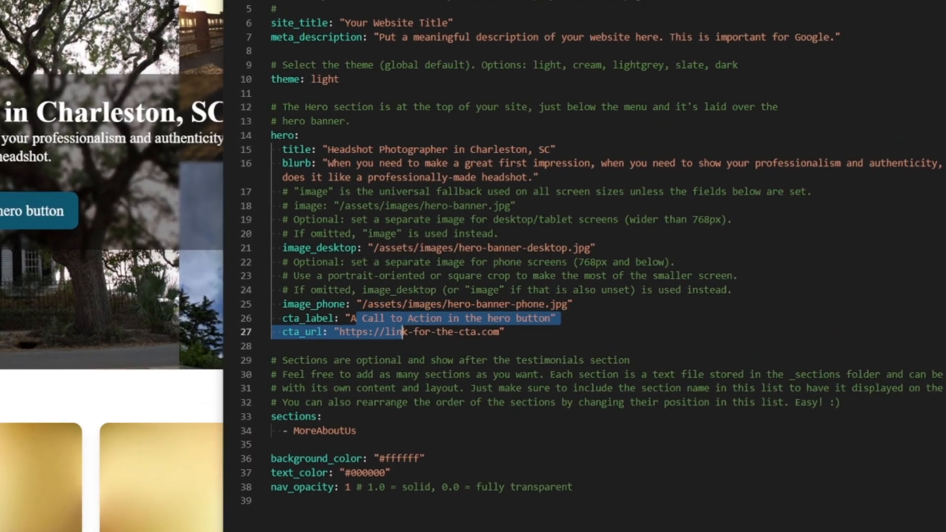
pyautogui.press('Left')
pyautogui.press('Left')
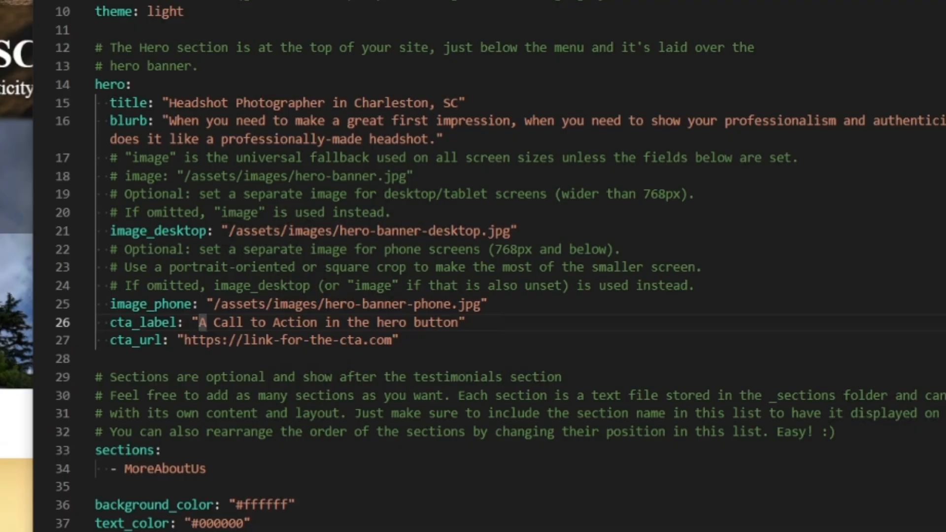
pyautogui.click(222, 176)
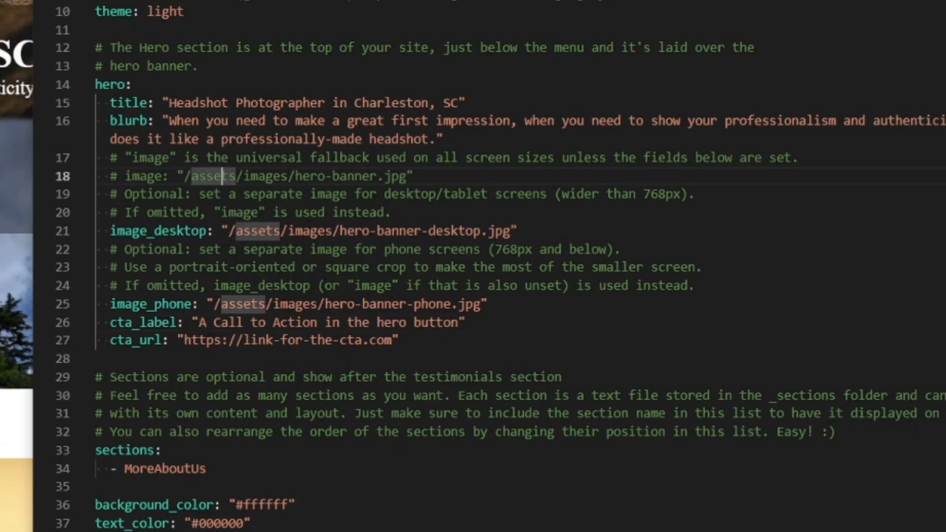
pyautogui.click(534, 158)
pyautogui.click(392, 212)
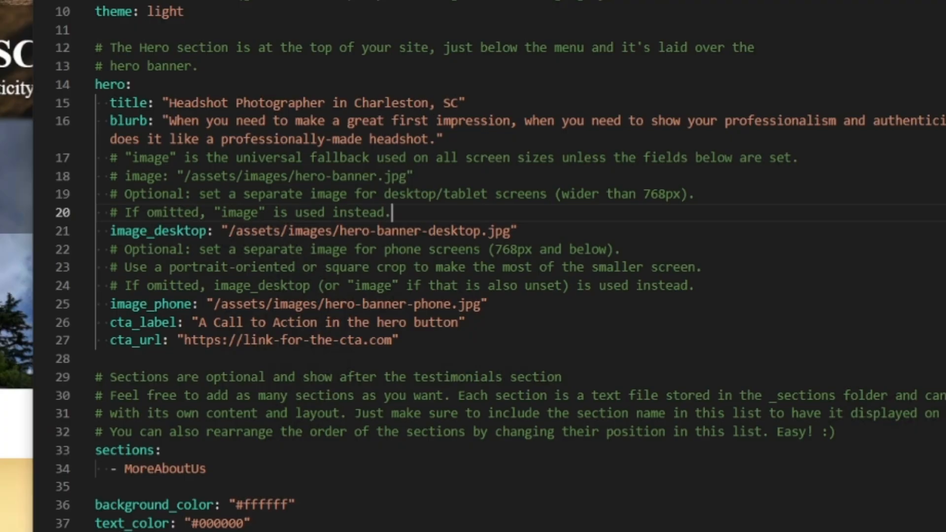
pyautogui.click(444, 286)
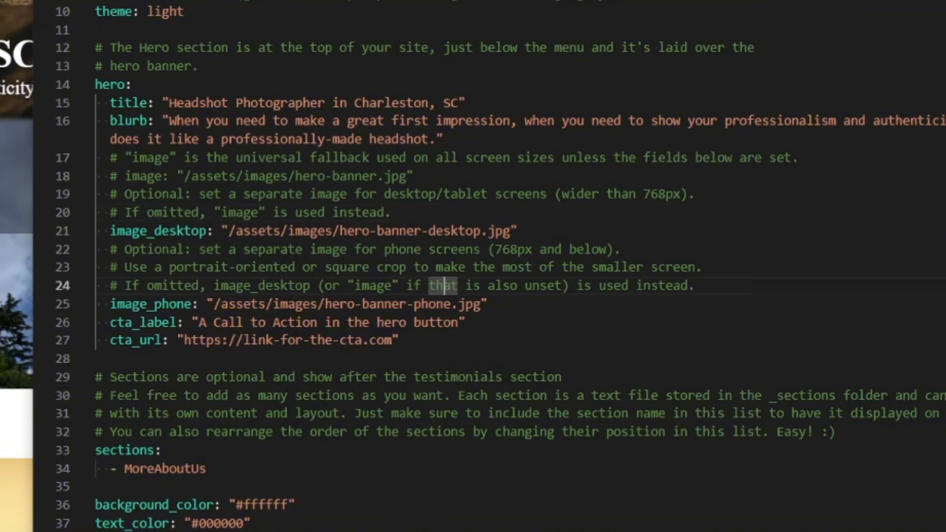
# Step: Replace the hero's cta_label text in home.yml with "Book Your Free Consultation Today!"
pyautogui.click(199, 322)
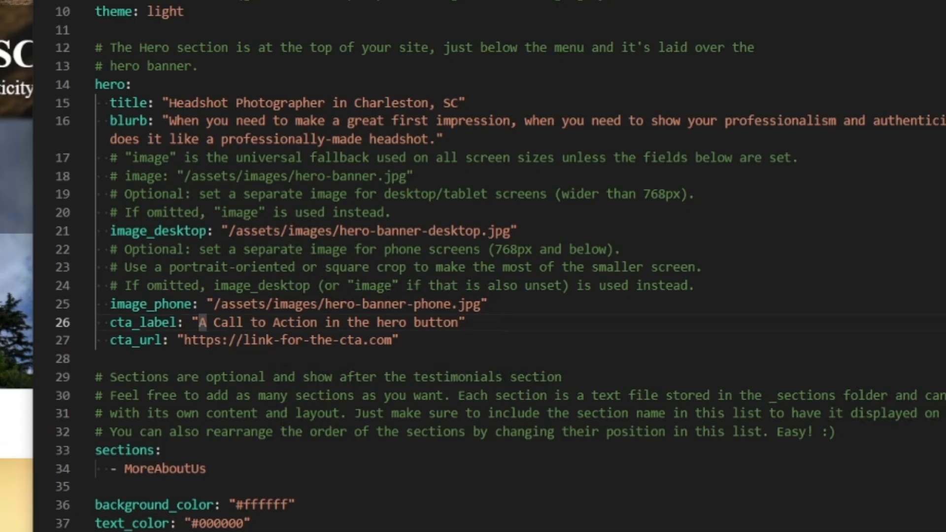
pyautogui.hotkey('shift', 'End')
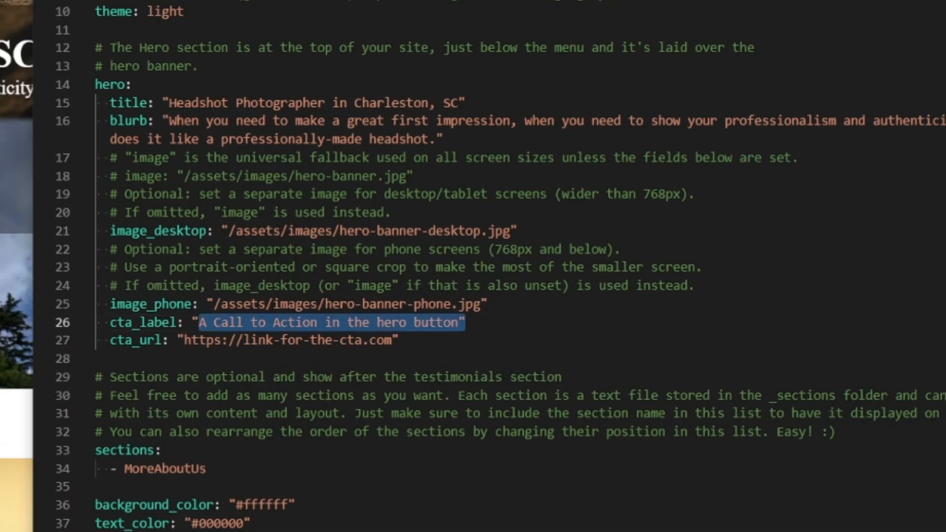
pyautogui.hotkey('shift', 'Left')
pyautogui.write('Book Y')
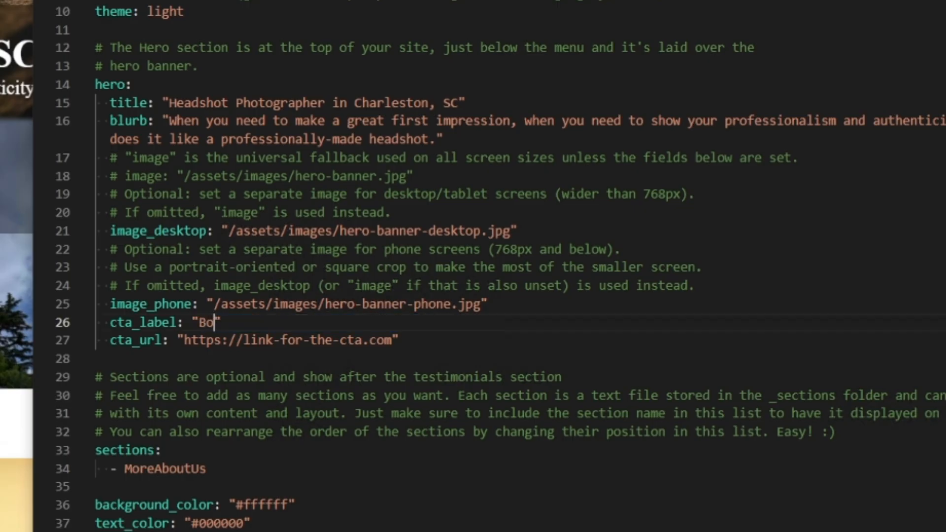
pyautogui.write('our Fre')
pyautogui.write('e Consulta')
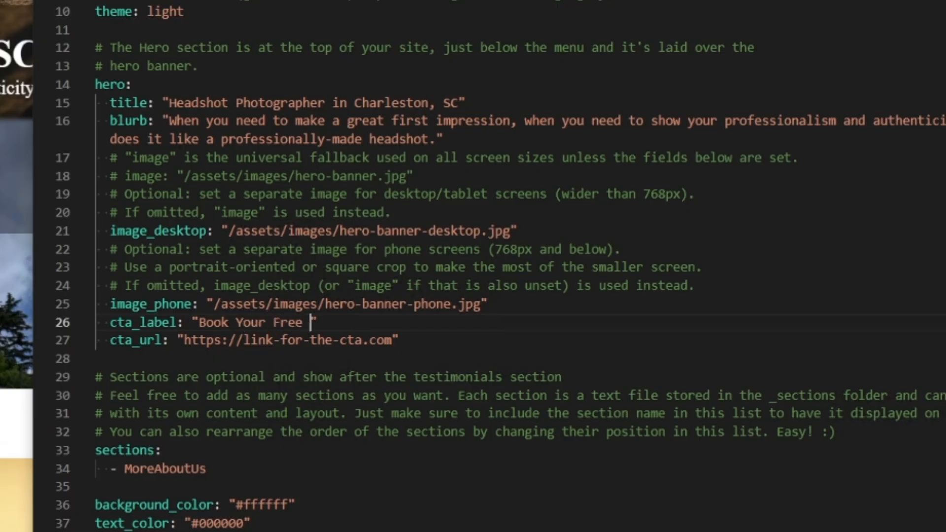
pyautogui.write('tion Toda')
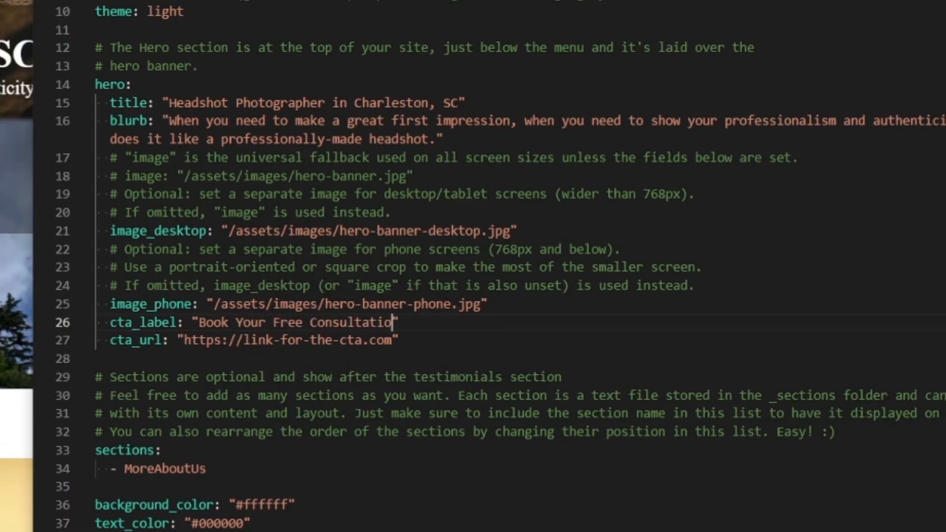
pyautogui.write('y!')
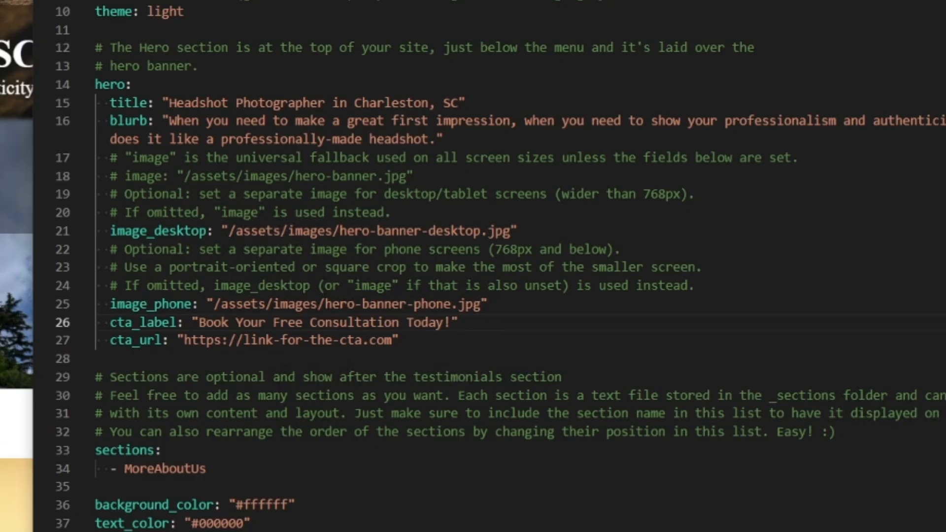
pyautogui.click(258, 341)
pyautogui.press('Left')
pyautogui.press('Left')
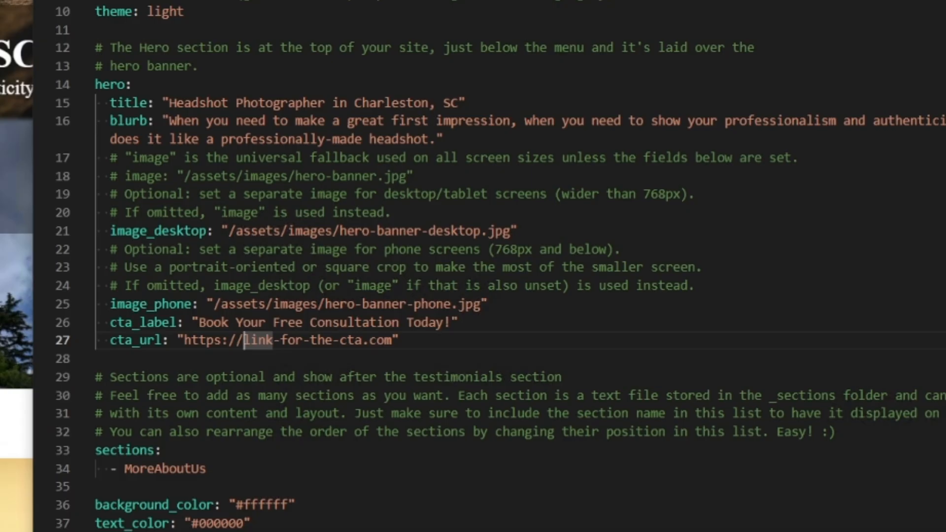
pyautogui.press('Left')
pyautogui.press('Right')
pyautogui.hotkey('shift', 'End')
pyautogui.hotkey('shift', 'Left')
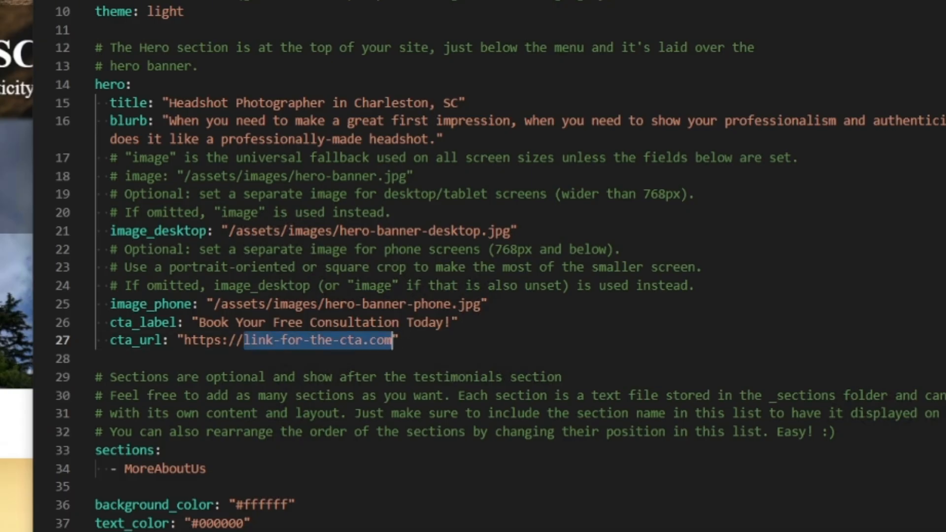
pyautogui.write('ppw')
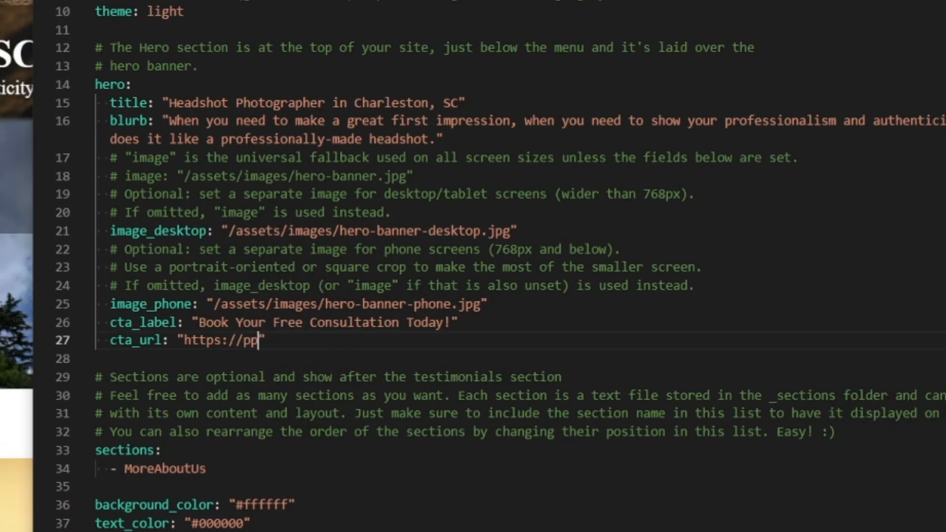
pyautogui.write('b')
pyautogui.press('BackSpace')
pyautogui.press('BackSpace')
pyautogui.press('BackSpace')
pyautogui.press('BackSpace')
pyautogui.write('paoloportrai')
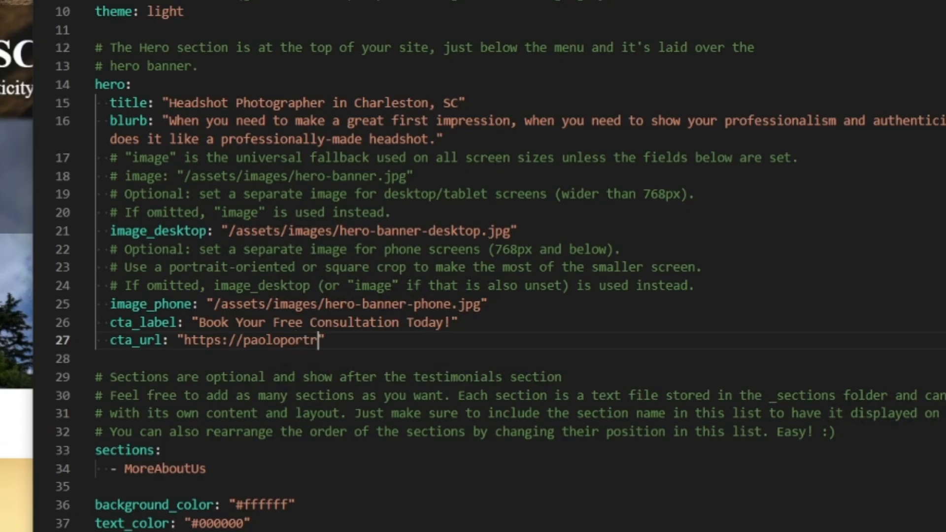
pyautogui.write('ts.comn')
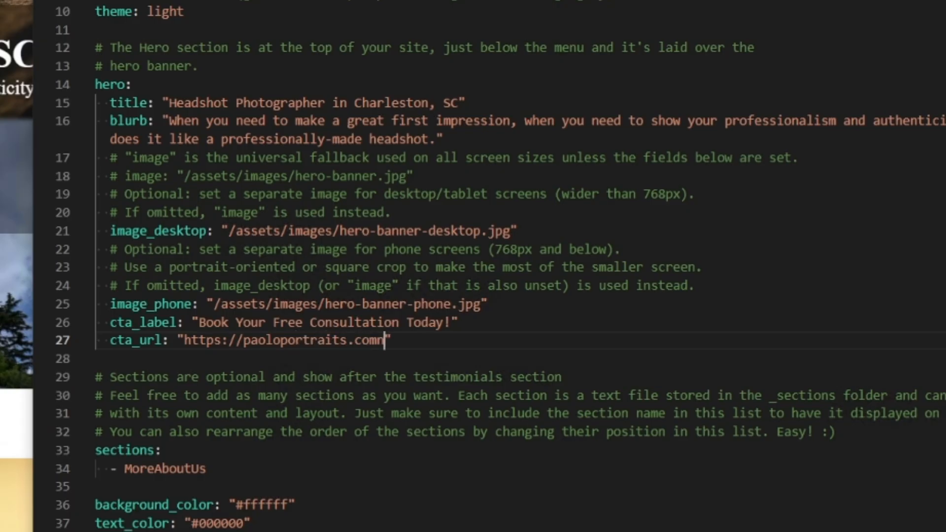
pyautogui.press('BackSpace')
pyautogui.write('/15')
pyautogui.click(281, 340)
pyautogui.write('ciccone')
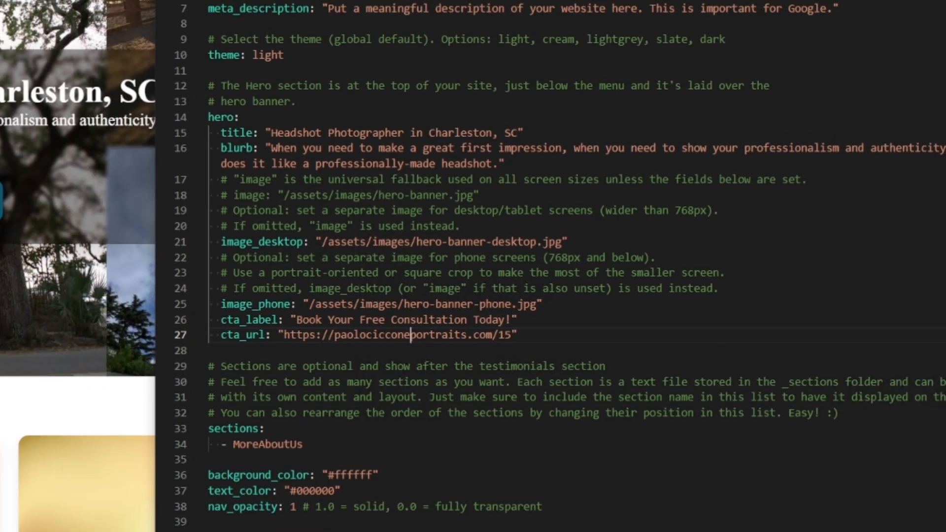
pyautogui.hotkey('ctrl', 's')
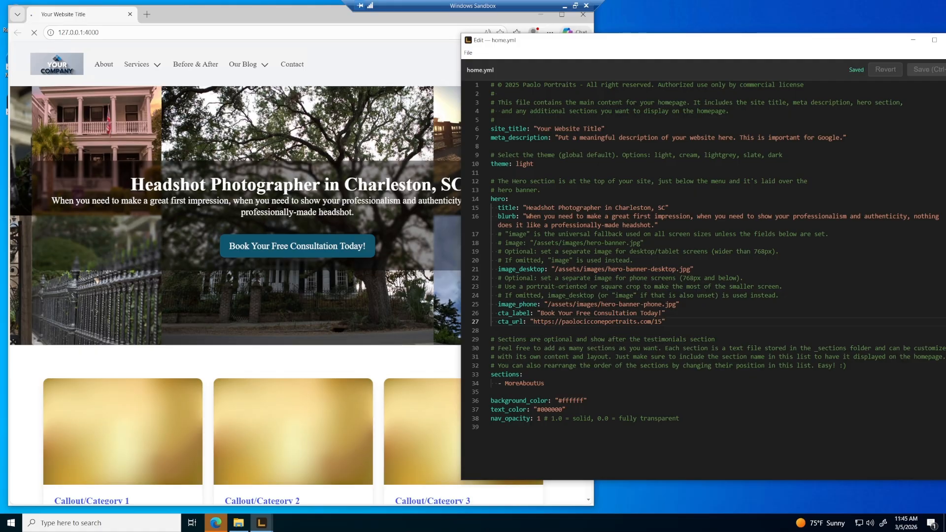
# Step: Test the hero's call-to-action link in the browser's site preview, and bring the home.yml editor back fully into view
pyautogui.click(360, 53)
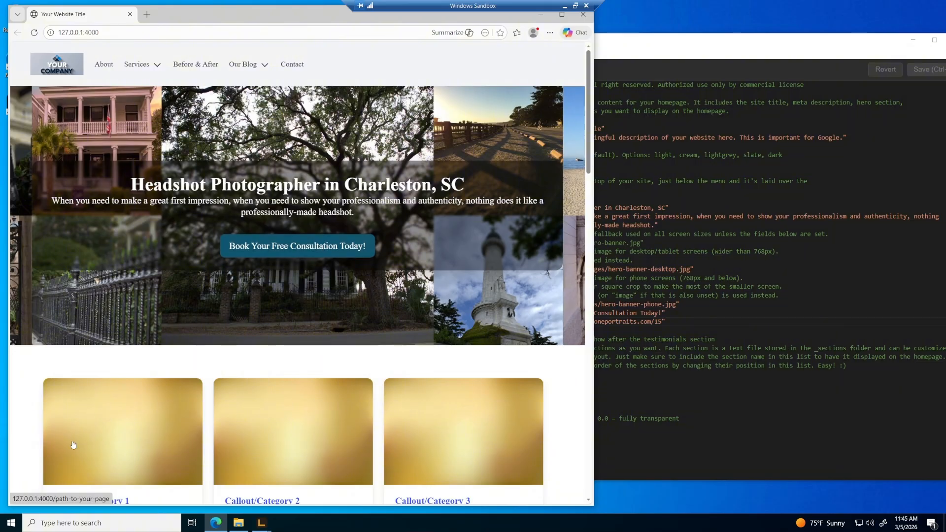
pyautogui.click(292, 249)
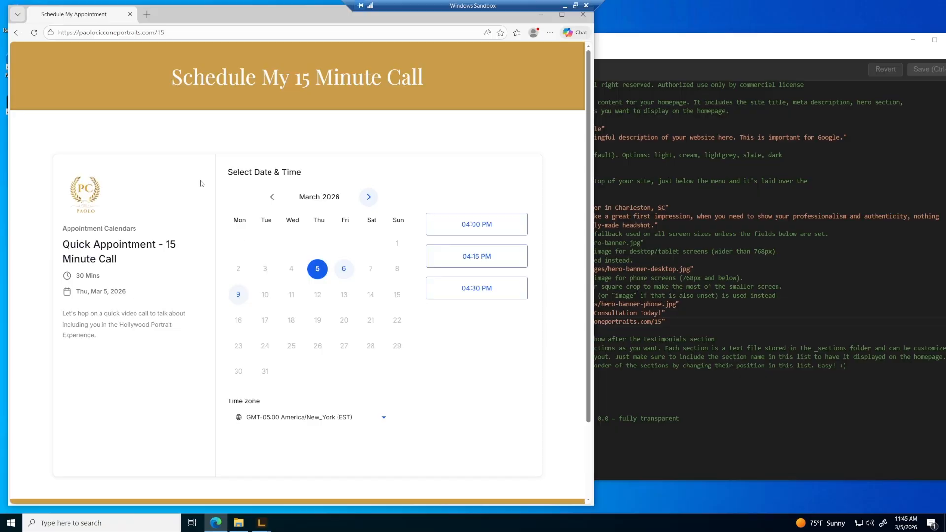
pyautogui.click(22, 34)
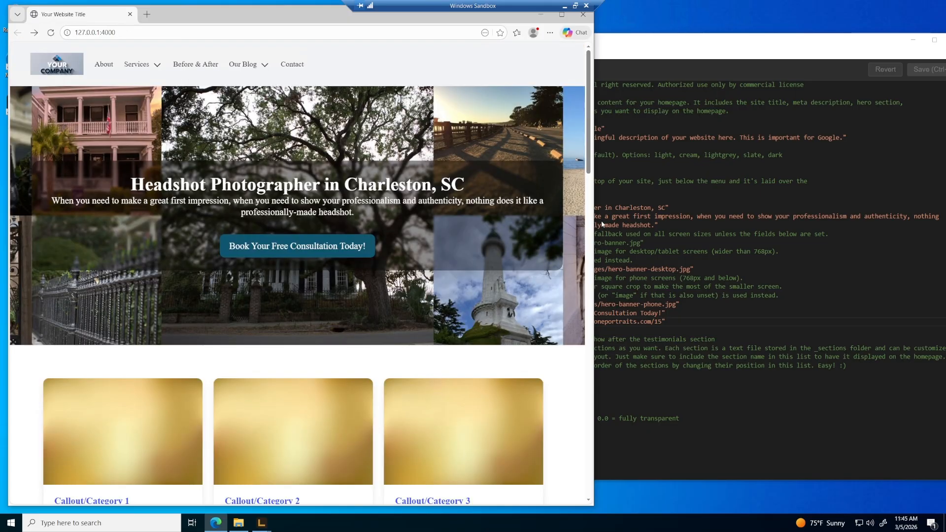
pyautogui.click(642, 46)
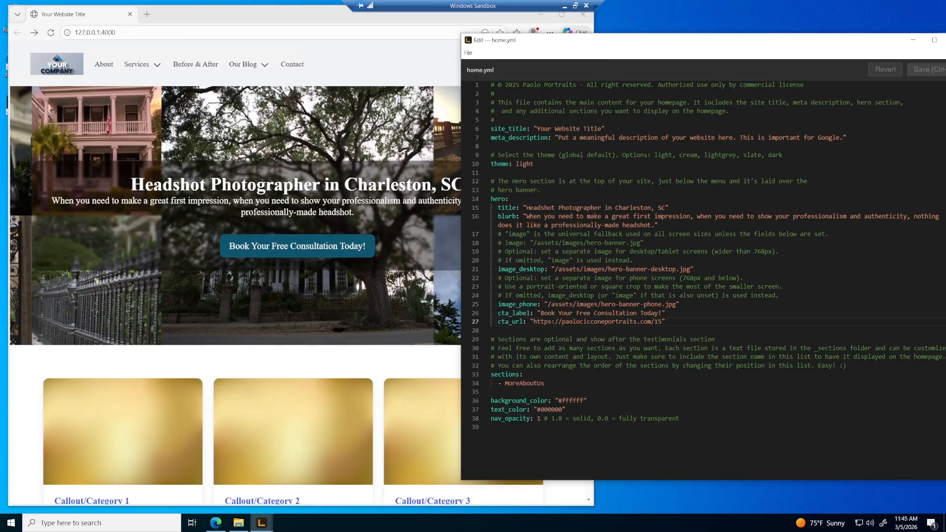
pyautogui.moveTo(643, 40); pyautogui.dragTo(607, 40)
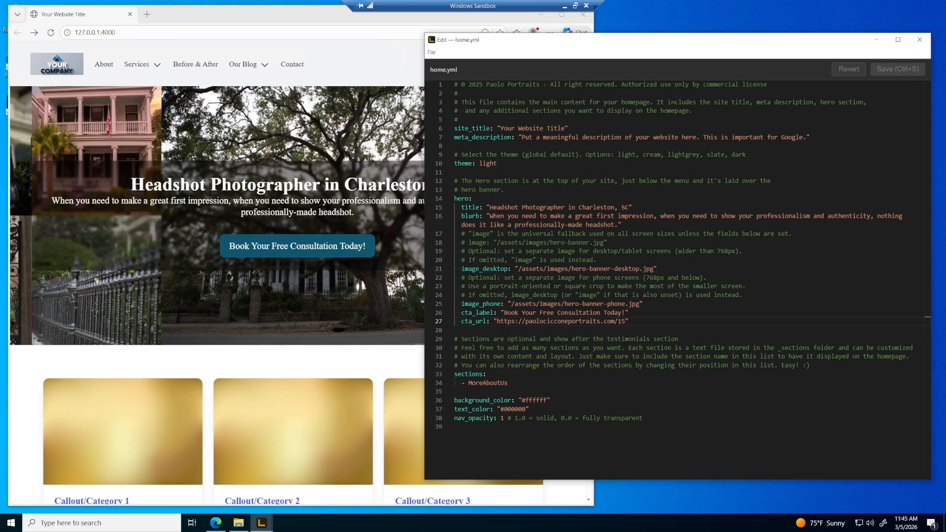